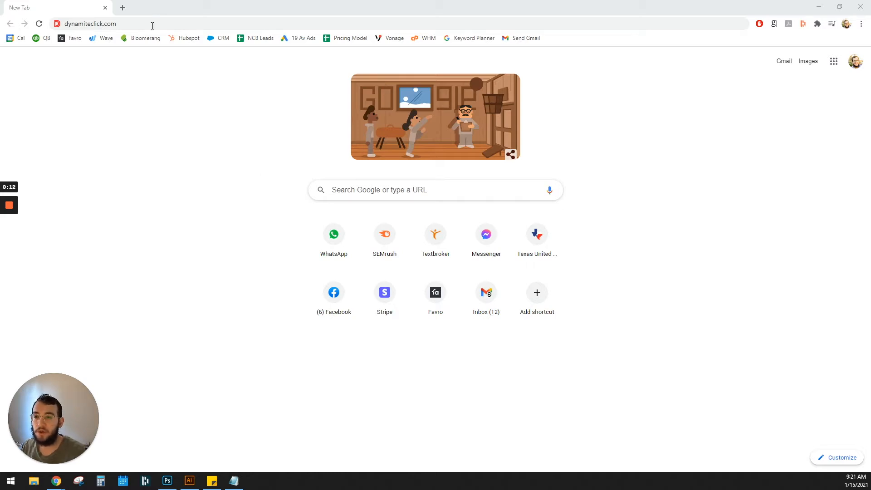
- Open the WordPress admin login page at dynamiteclick.com/wp-admin
left_click(156, 28)
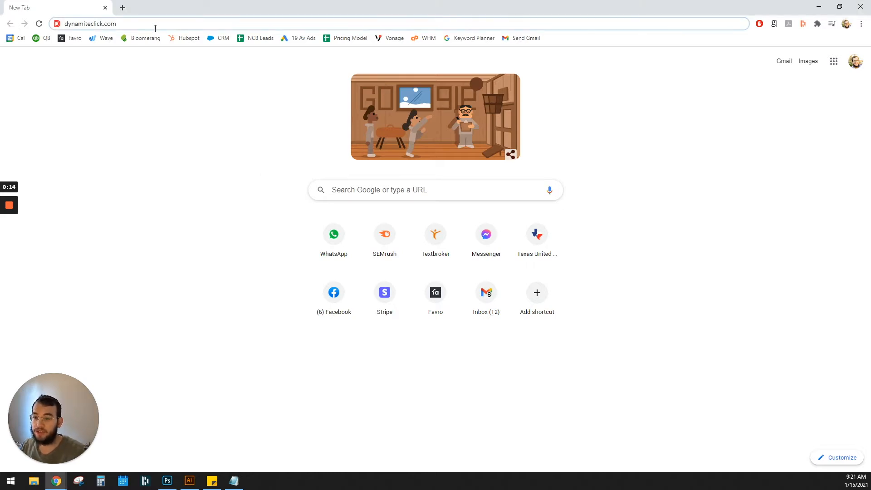
type("/")
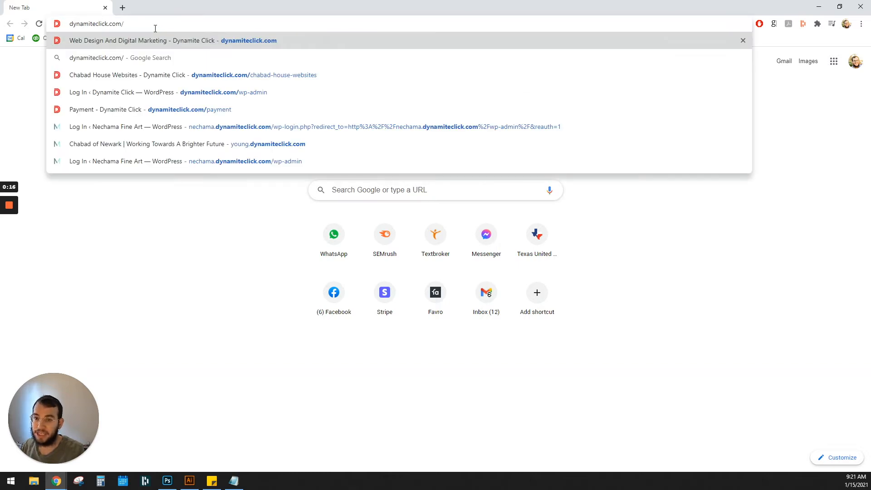
type("wp-admin")
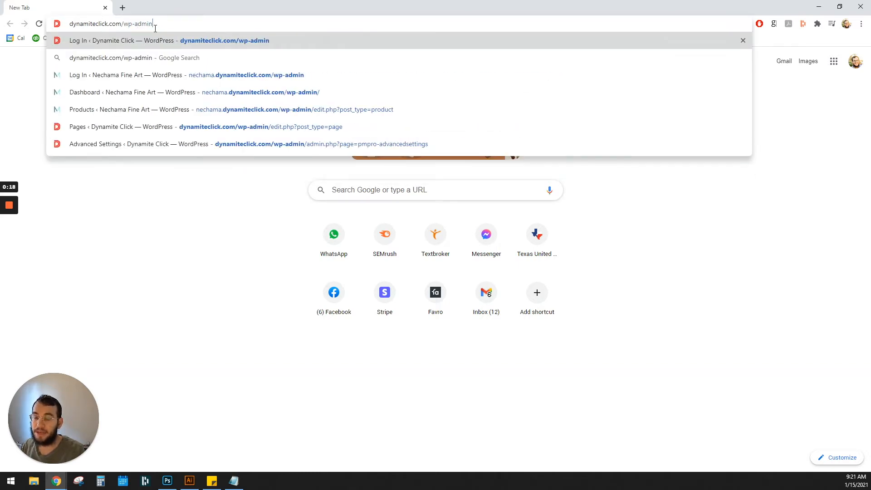
key("Return")
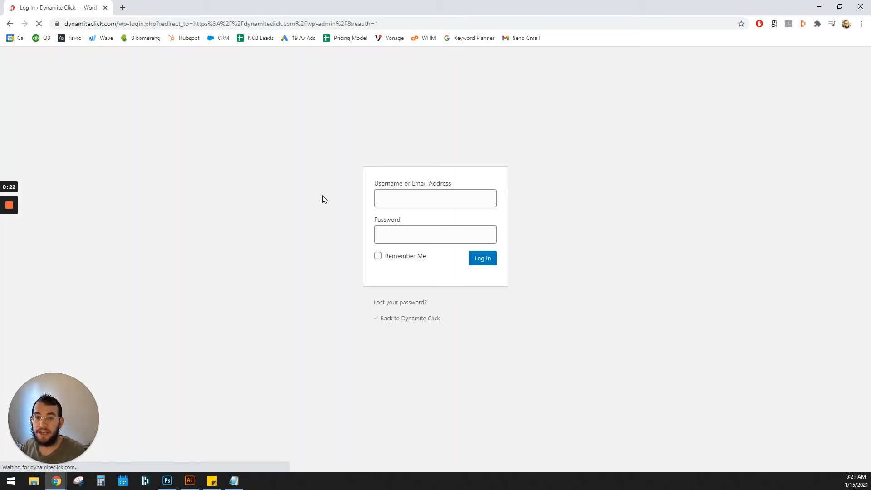
- Log in with the account username and password, then skip the administration email verification by going back to the Dynamite Click site
left_click(422, 196)
type("mendy")
key("Tab")
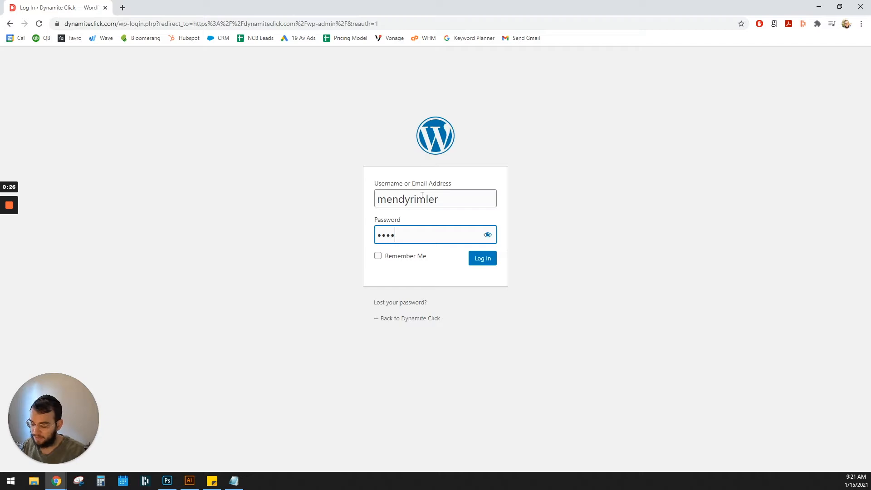
key("Return")
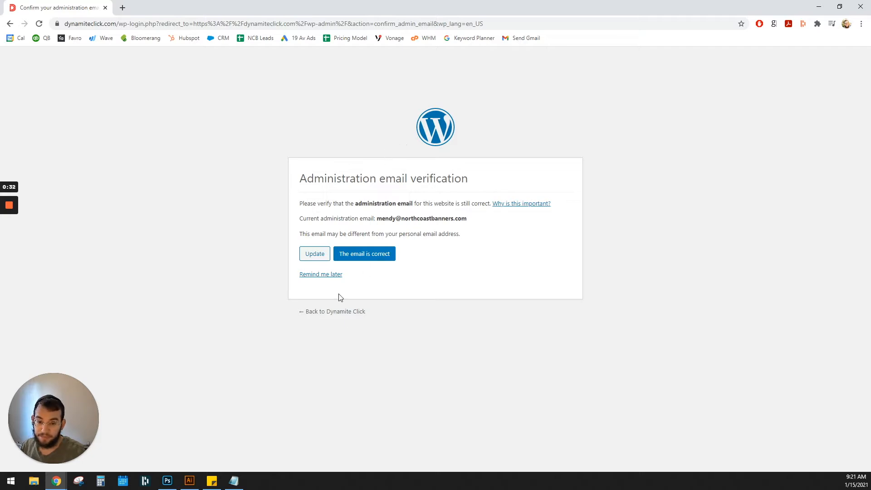
left_click(344, 317)
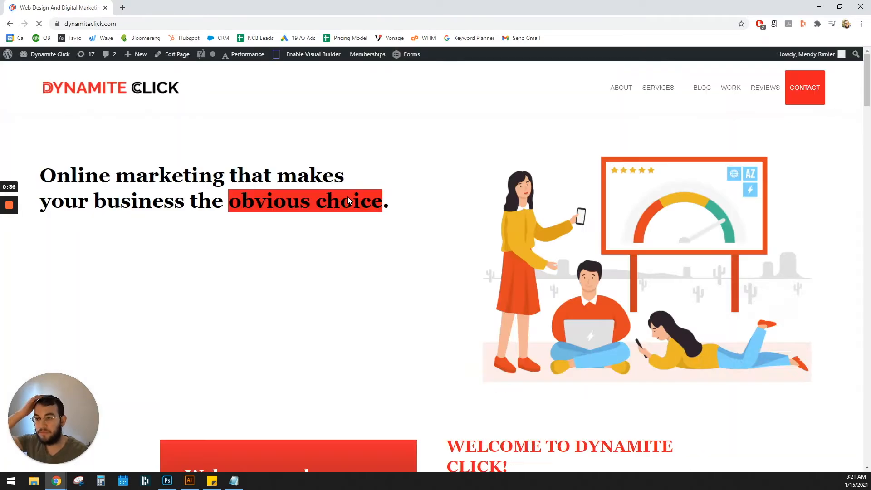
- Open the WordPress dashboard in a separate browser tab placed before the live site tab, and switch between the two
middle_click(57, 59)
left_click_drag(135, 4, 68, 5)
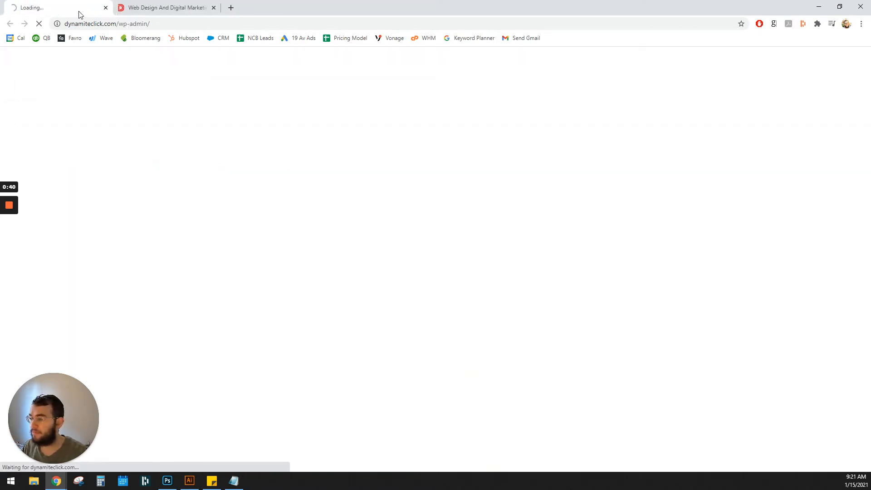
left_click(179, 8)
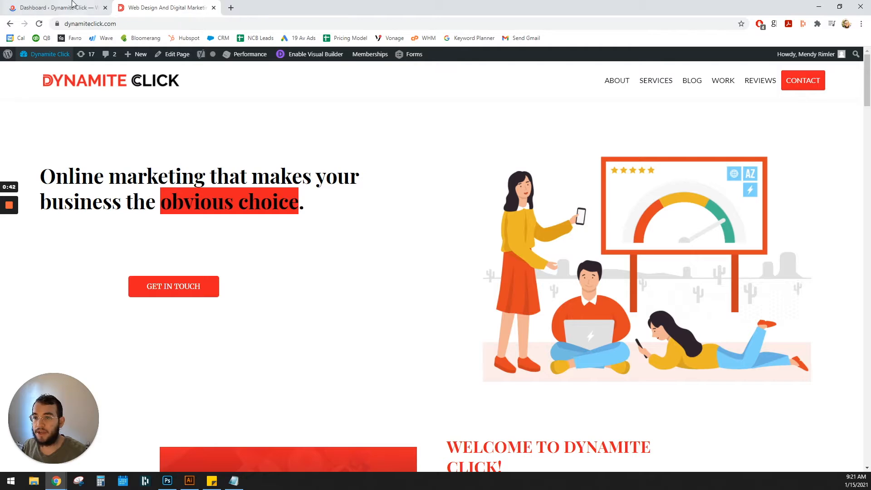
left_click(71, 6)
key("ctrl+Tab")
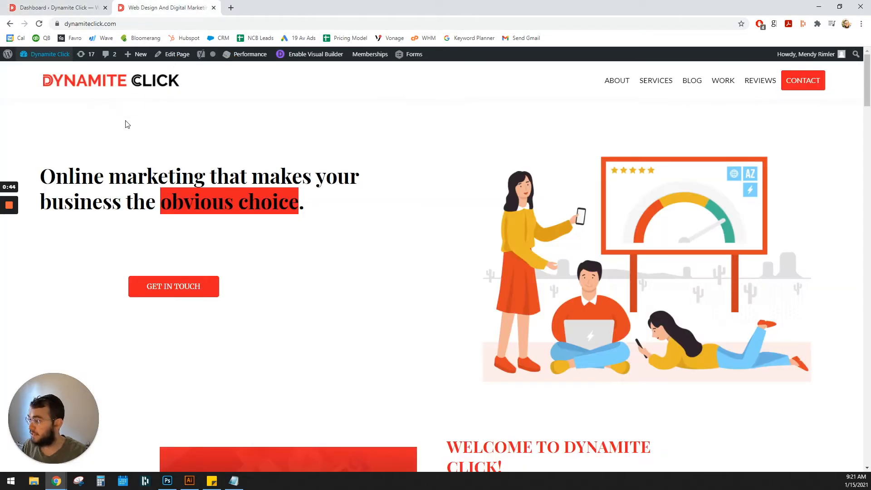
key("ctrl+Tab")
key("ctrl+Tab")
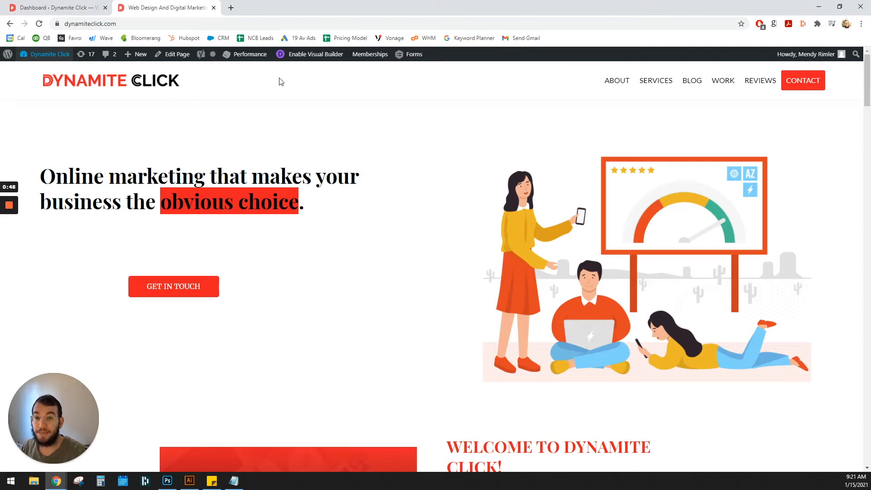
- Open the site's About page and enable the Visual Builder on it without restoring the autosave
left_click(616, 80)
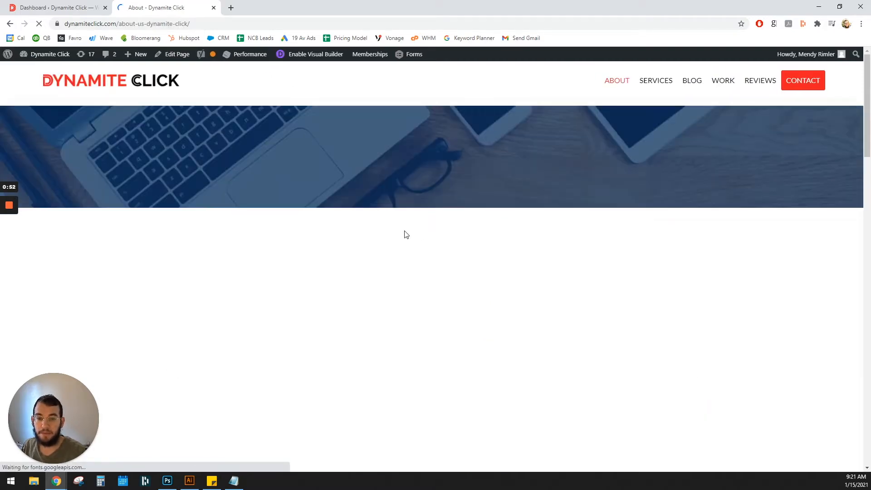
scroll(356, 240, "down", 4)
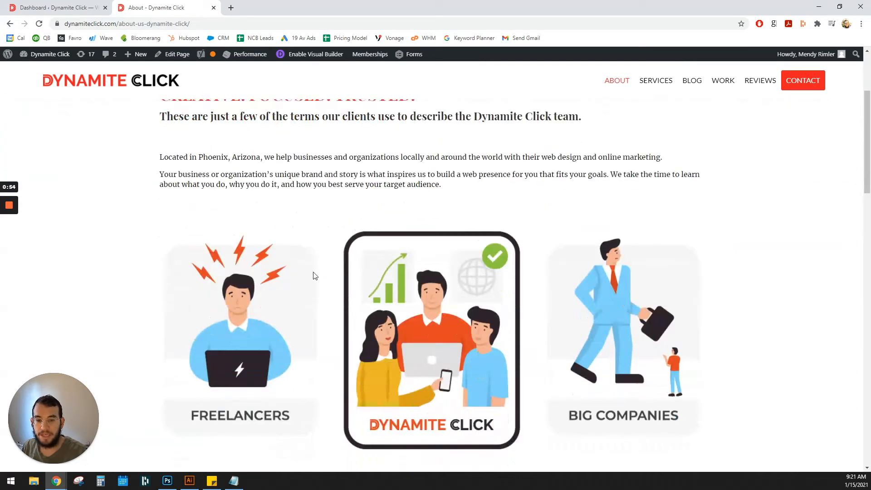
scroll(216, 207, "up", 3)
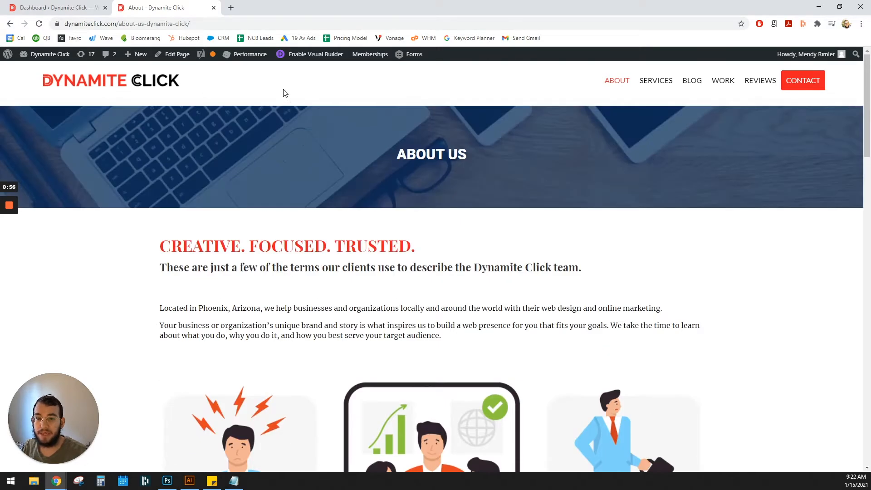
left_click(301, 56)
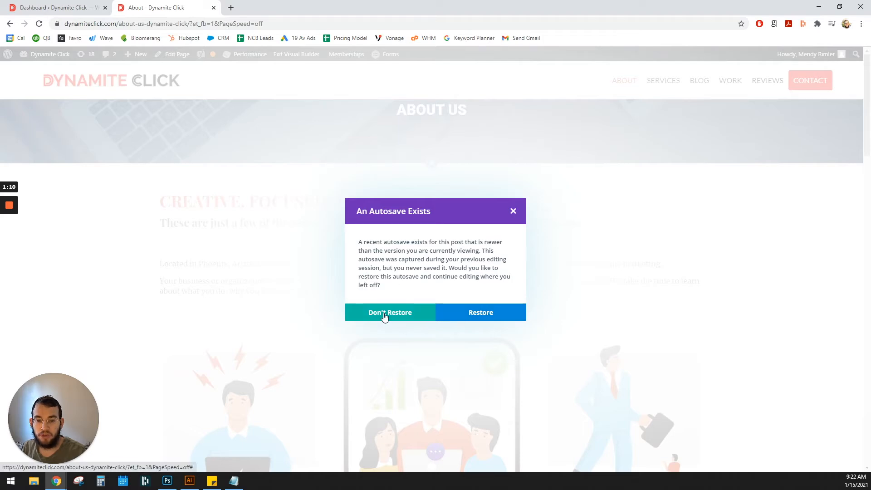
left_click(384, 316)
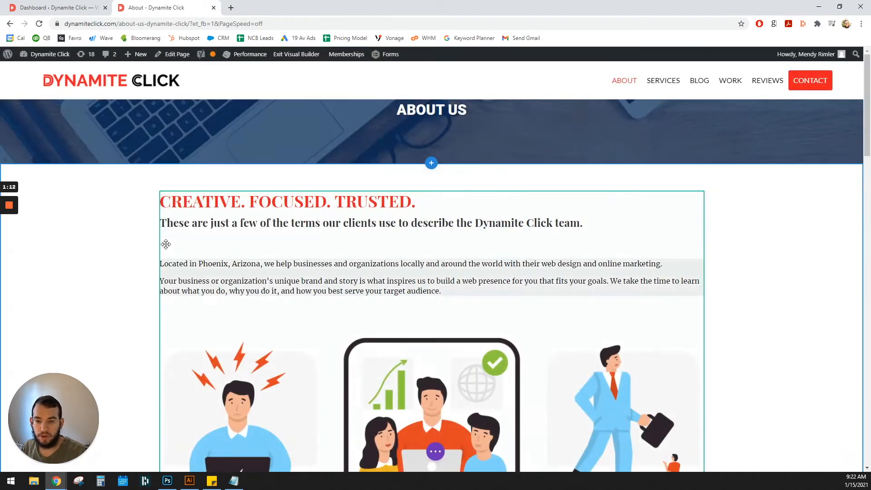
- Add the paragraph "See I am changing text." to the end of the About page's intro text module and apply it
scroll(272, 276, "down", 2)
scroll(239, 216, "up", 2)
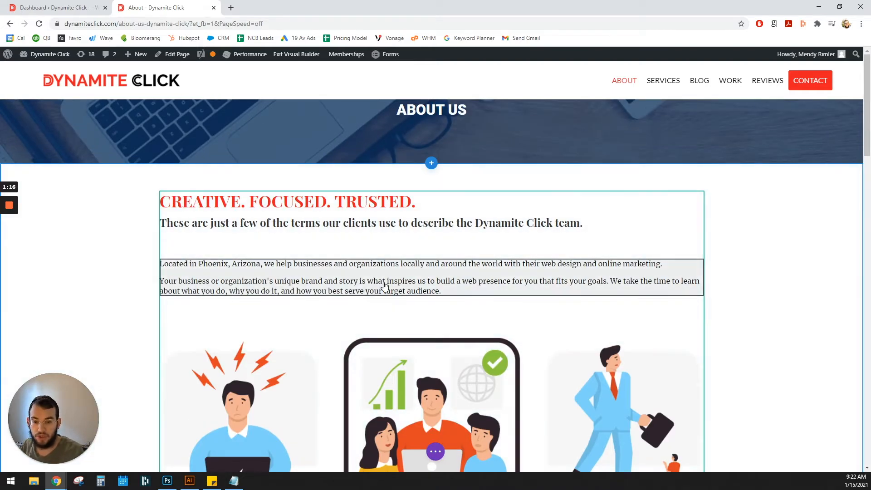
left_click(385, 282)
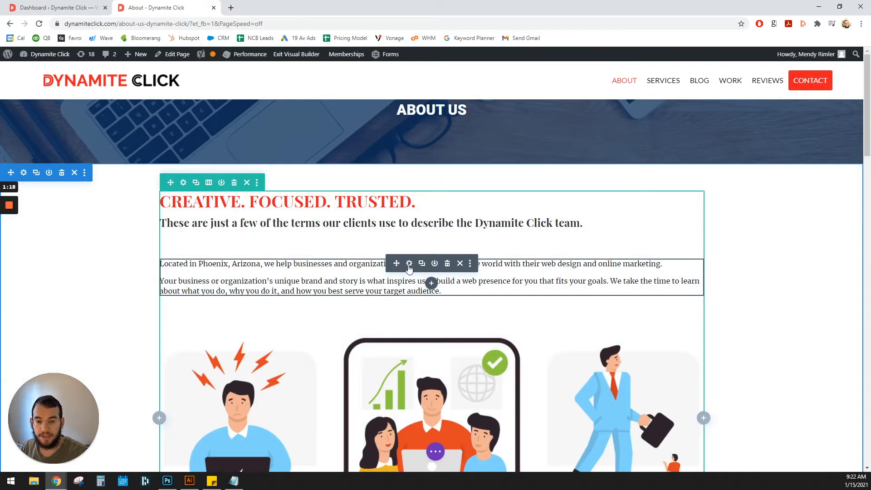
left_click(409, 264)
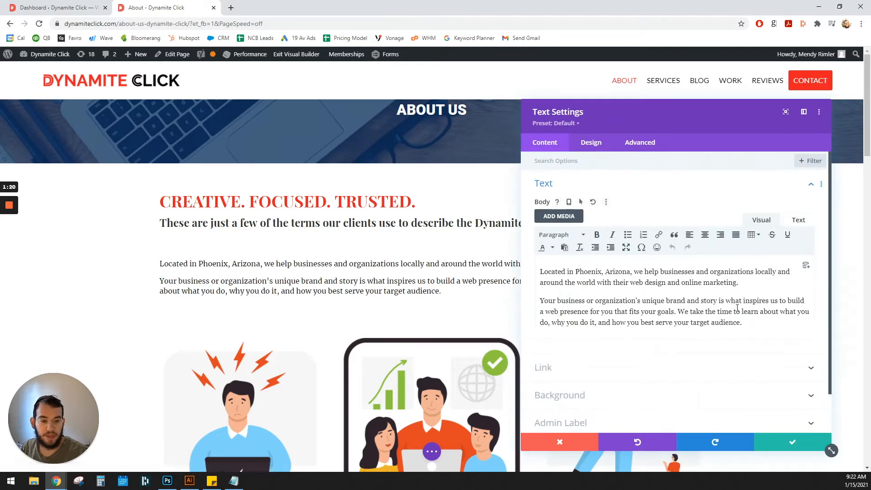
key("Return")
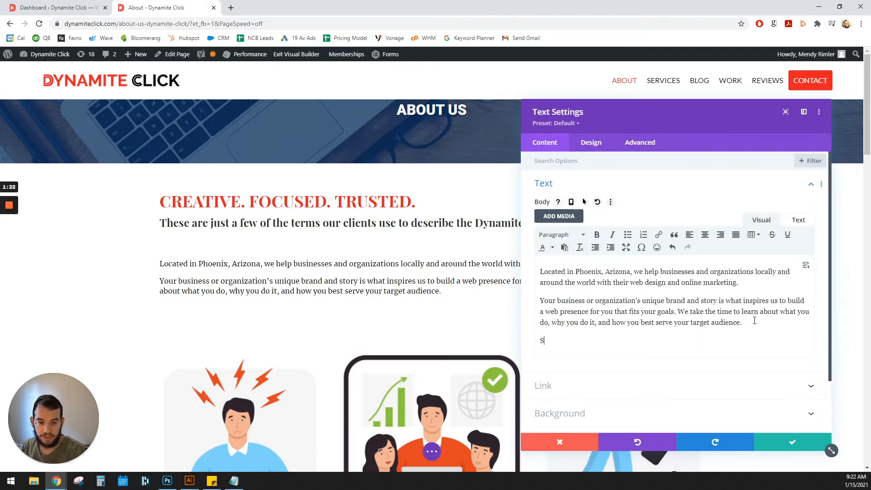
type("See I am changing text.")
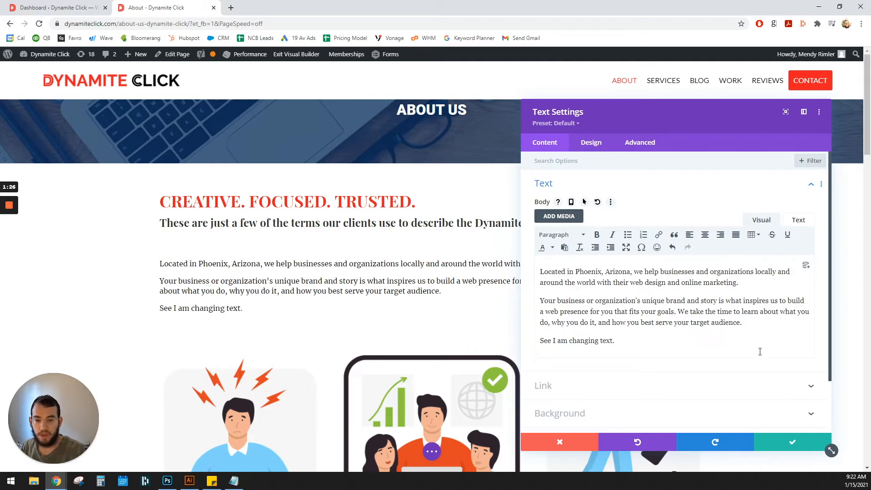
left_click(792, 442)
- Insert an Image module below the Freelancers/Big Companies graphic, using kosh-1.jpg from the media library
scroll(399, 294, "down", 3)
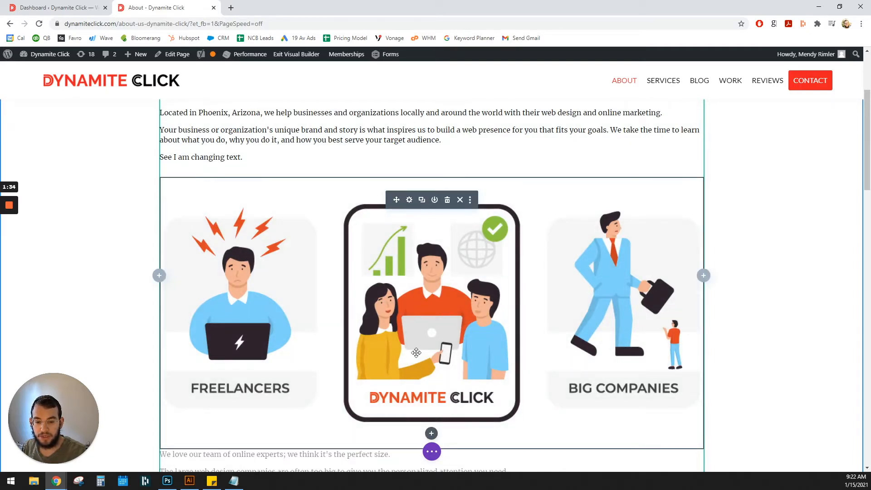
scroll(416, 352, "down", 2)
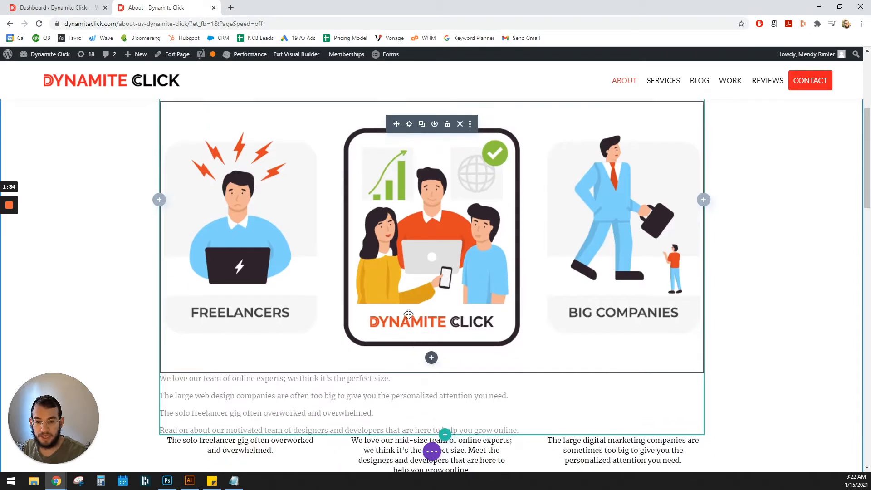
left_click(433, 359)
type("ima")
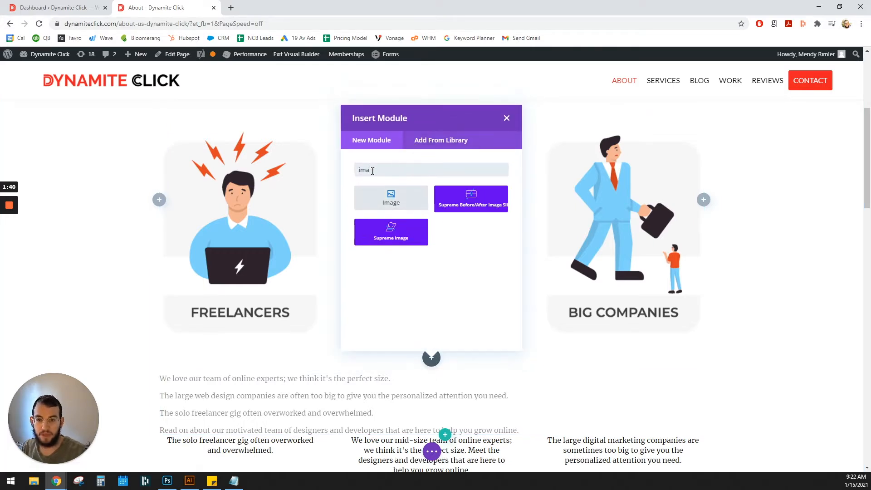
left_click(381, 198)
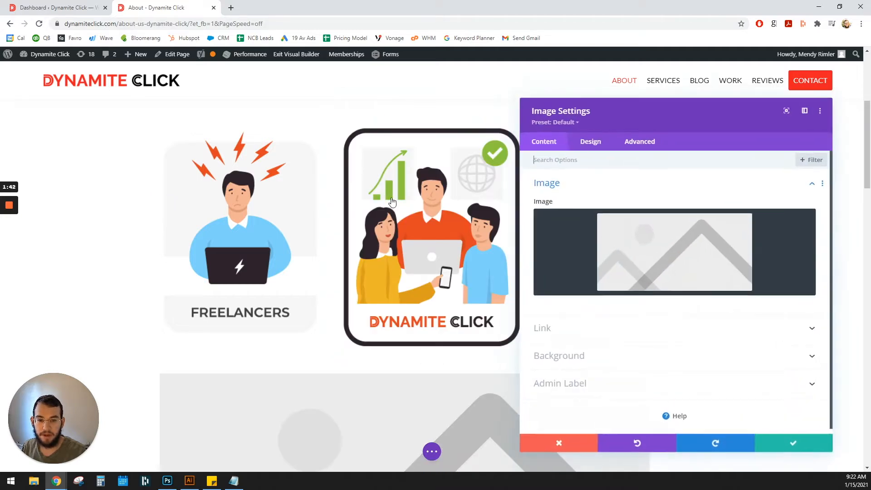
left_click(688, 241)
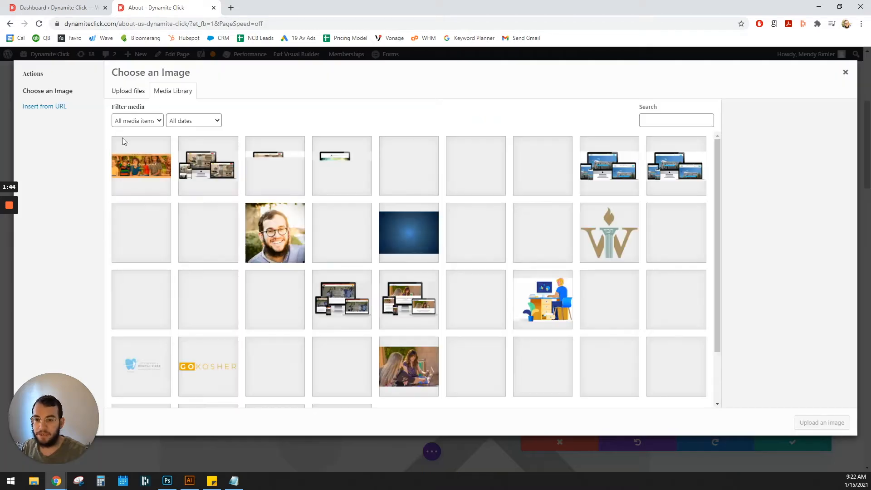
left_click(206, 164)
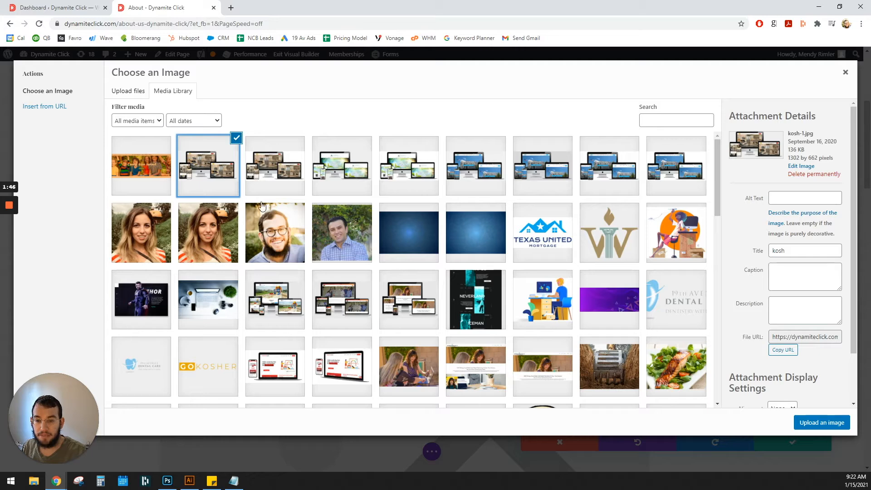
left_click(821, 422)
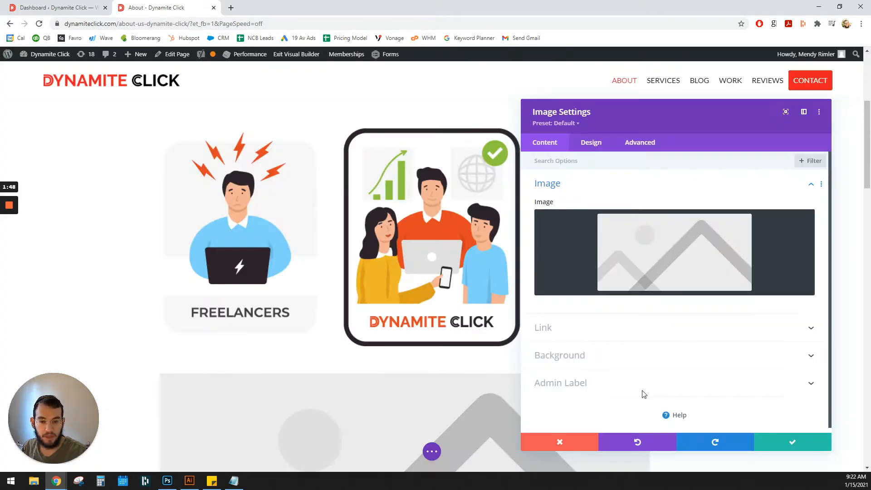
scroll(353, 330, "down", 3)
left_click(800, 444)
- Replace the inserted module's image with the portrait 2dAfiLPg_2x.jpg from the media library and save the page
scroll(363, 334, "down", 5)
scroll(308, 275, "up", 2)
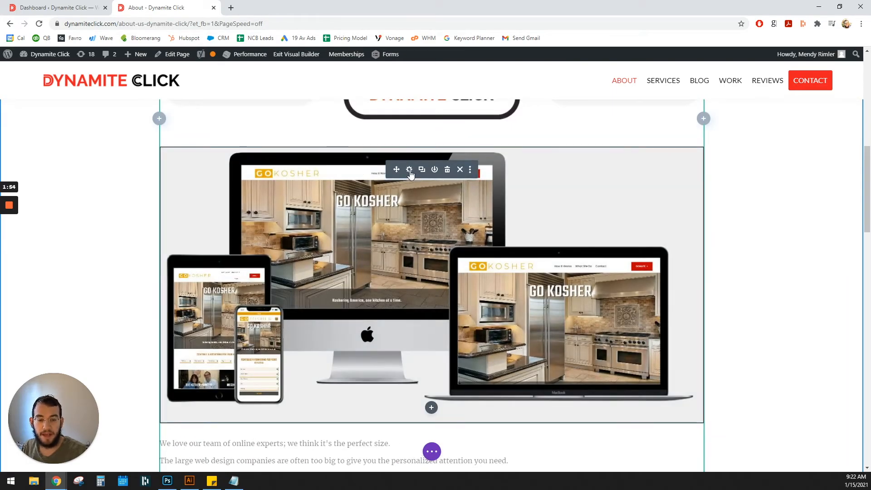
left_click(409, 171)
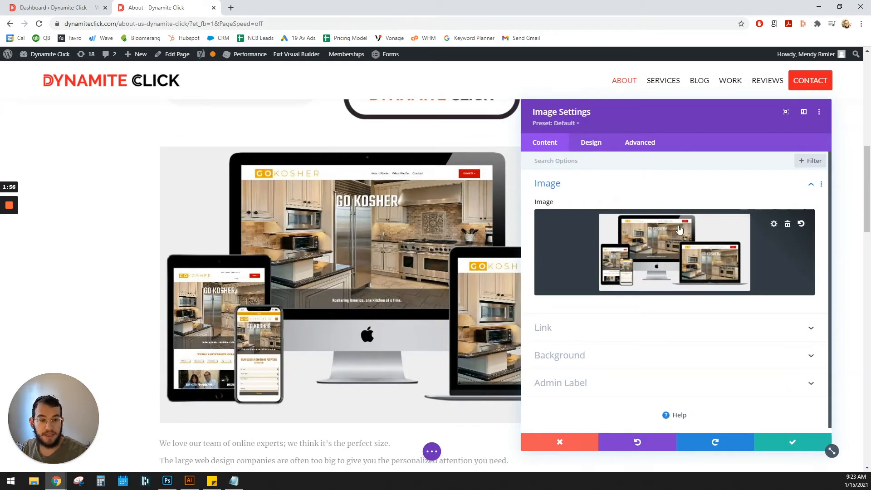
left_click(774, 224)
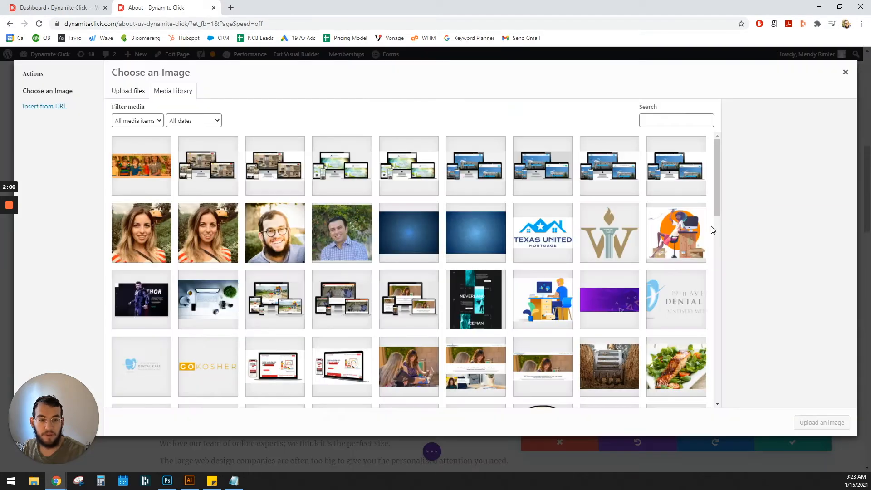
left_click(278, 238)
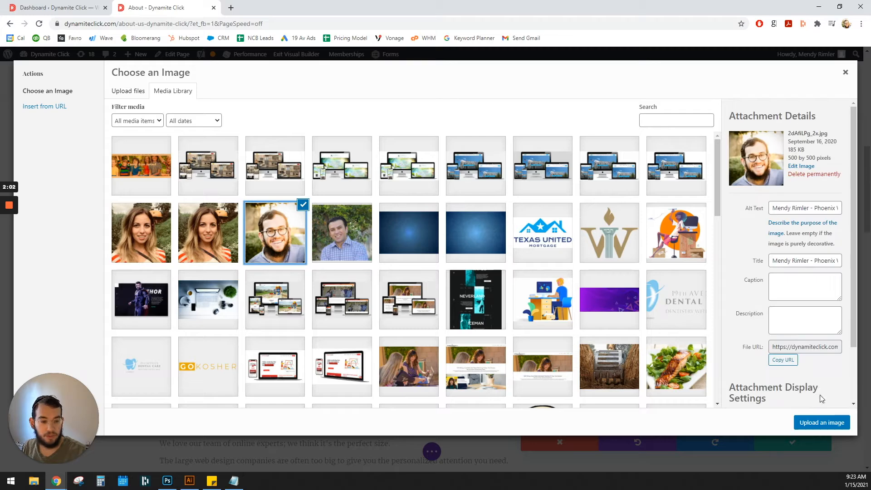
left_click(822, 422)
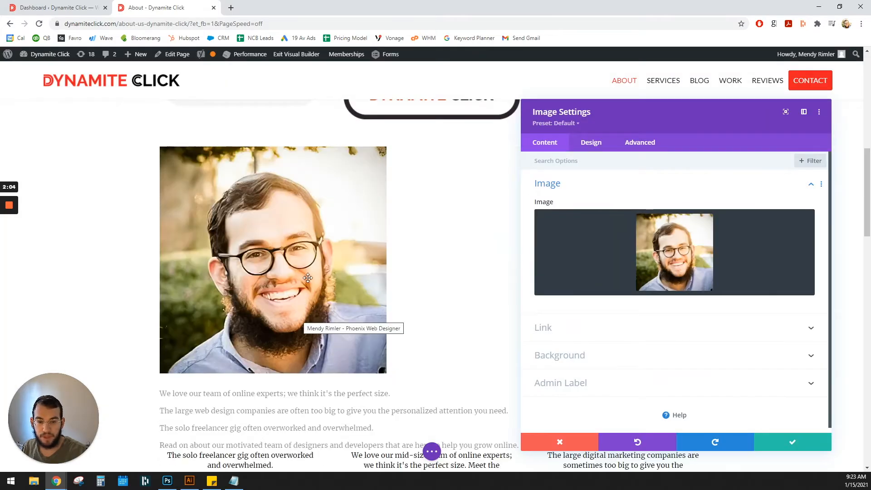
left_click(828, 448)
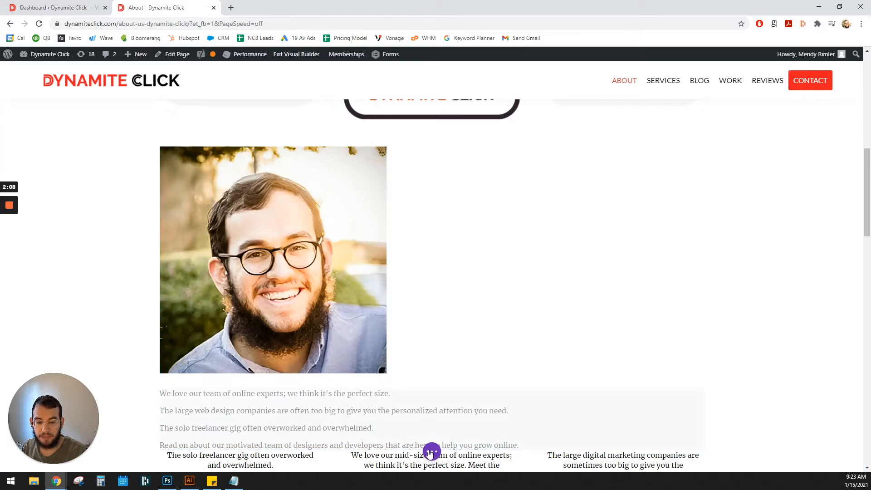
left_click(430, 453)
left_click(837, 451)
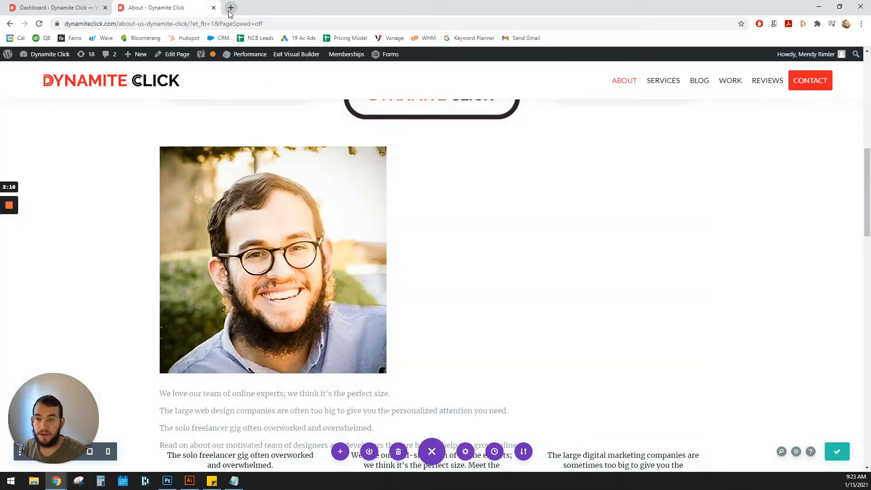
- Open the public About page in a new browser tab and check the added paragraph and portrait image
left_click(229, 11)
type("dy")
key("Return")
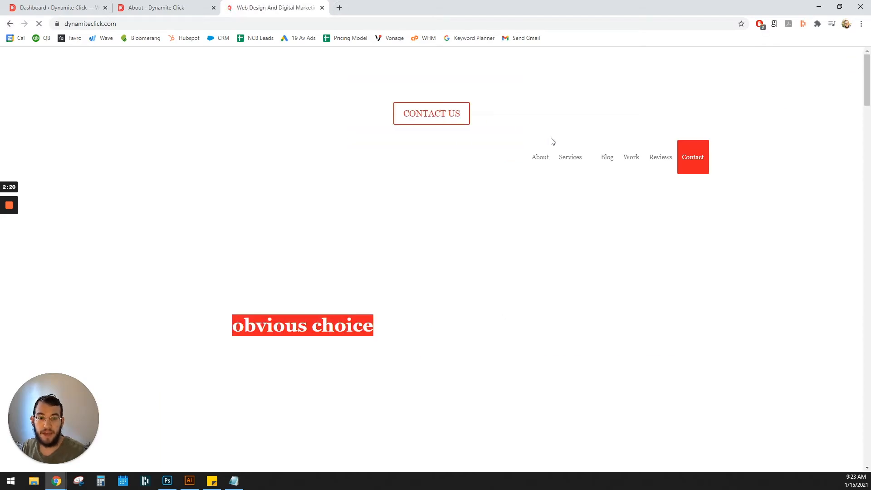
left_click(382, 144)
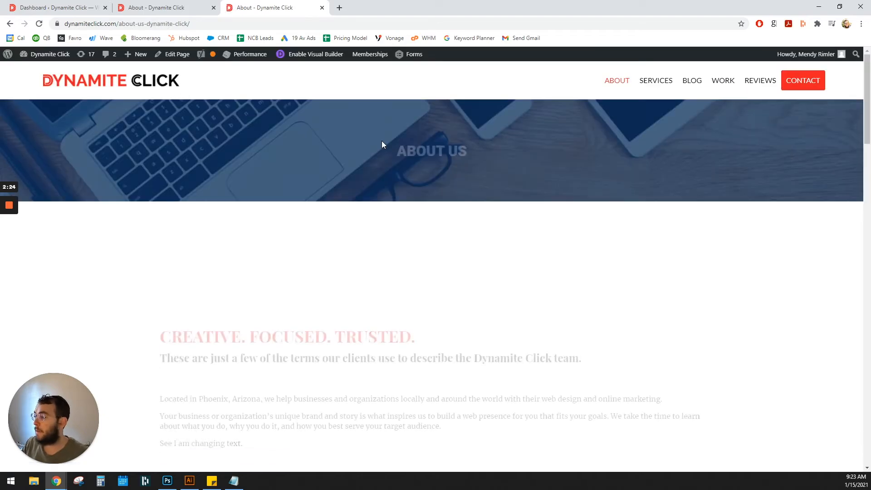
scroll(338, 196, "down", 10)
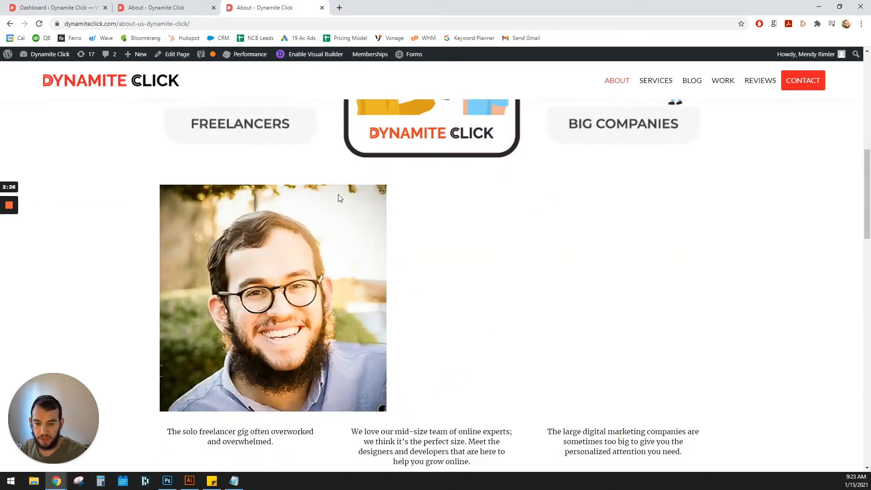
scroll(221, 167, "up", 5)
triple_click(197, 118)
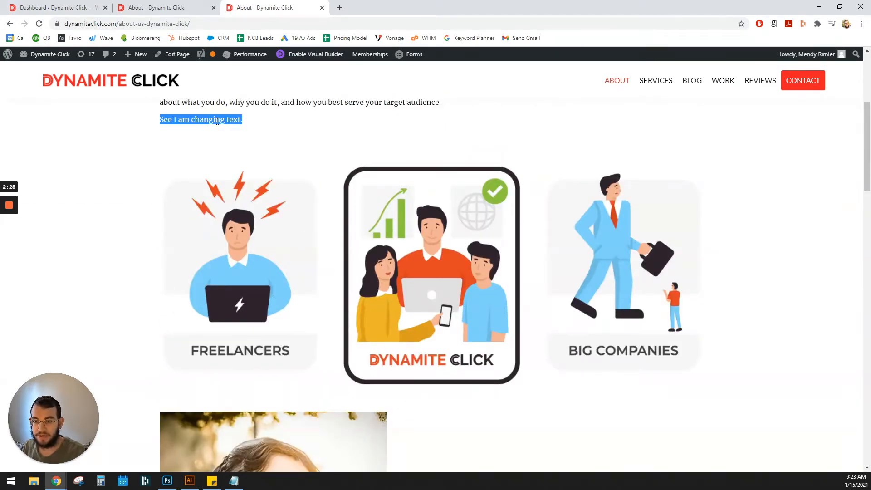
left_click(236, 141)
scroll(262, 90, "up", 5)
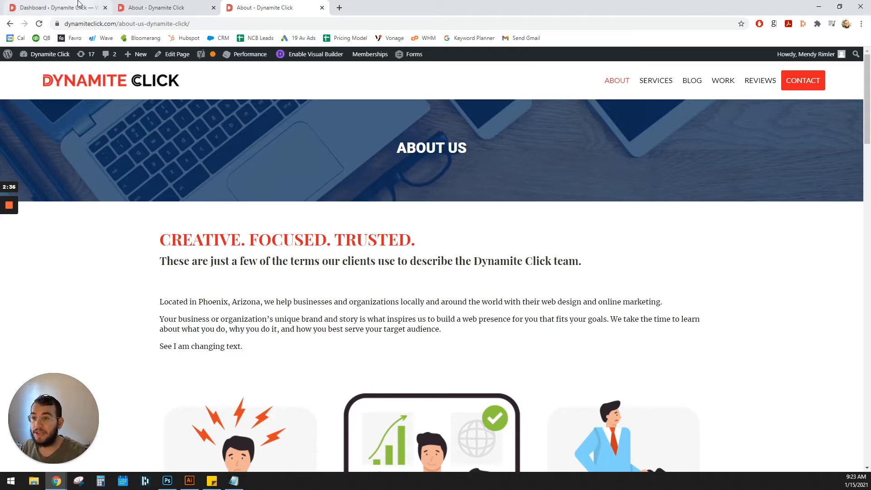
left_click(64, 6)
left_click(162, 6)
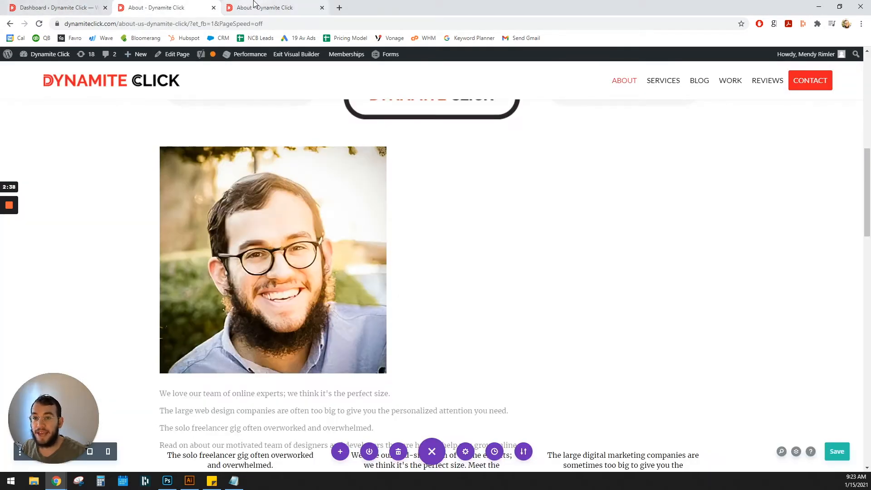
left_click(260, 6)
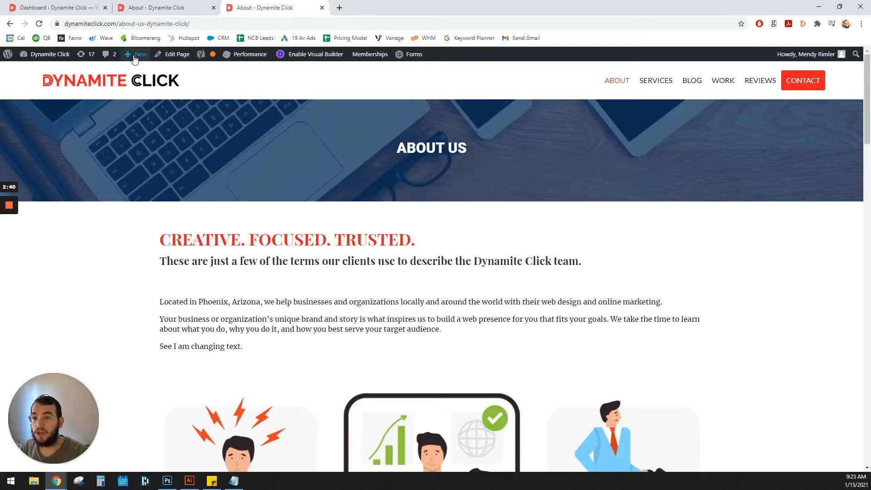
- Create a new page titled "Test - Delete This" and start editing it with the Divi Builder
mouse_move(134, 57)
left_click(133, 95)
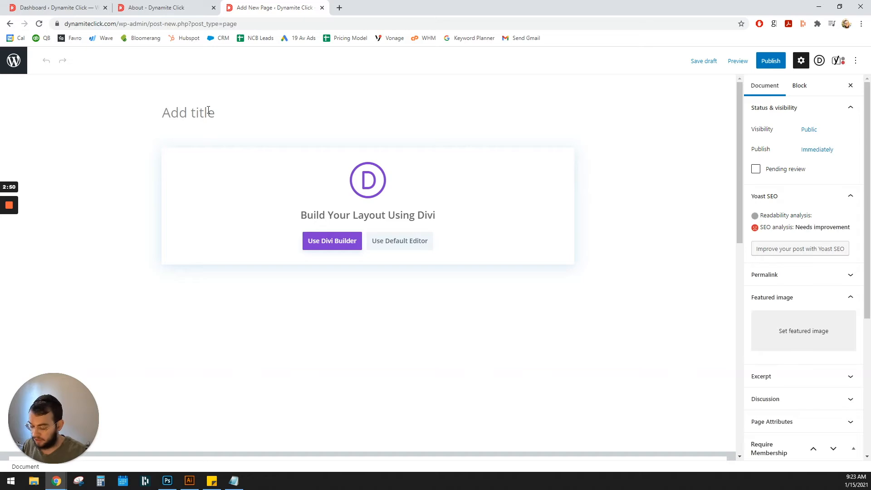
left_click(208, 109)
type("Test - Delete")
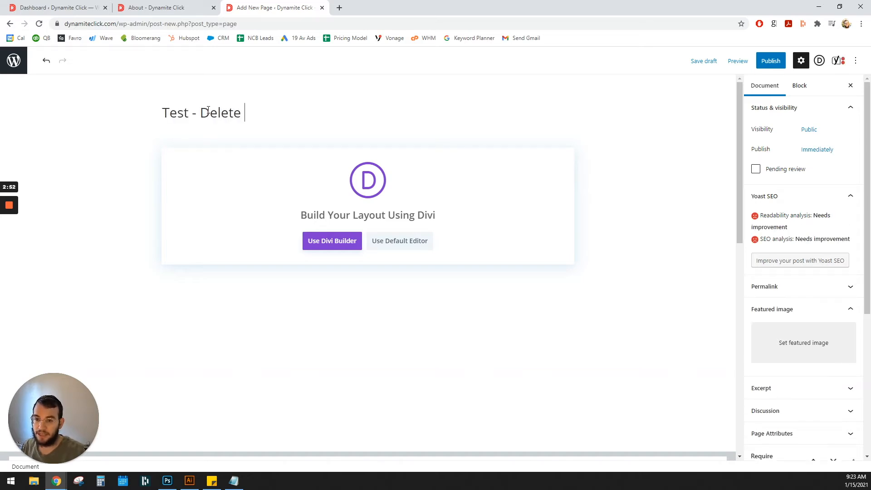
type(" This")
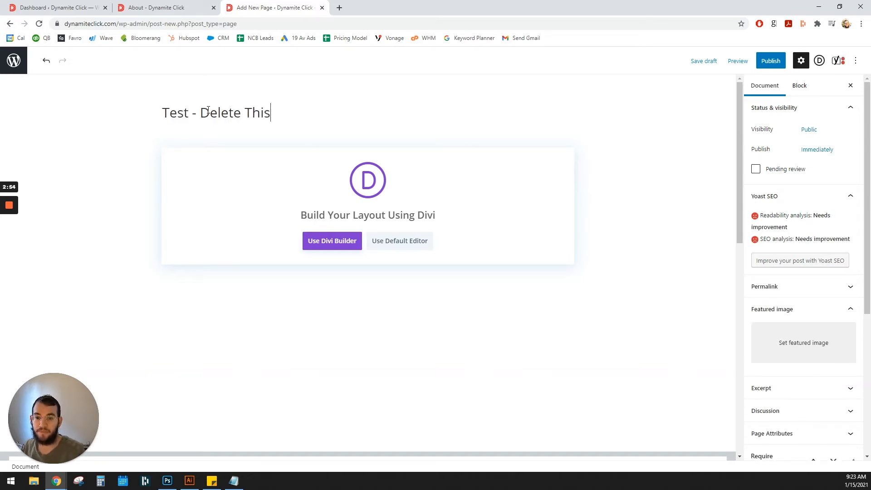
left_click(338, 243)
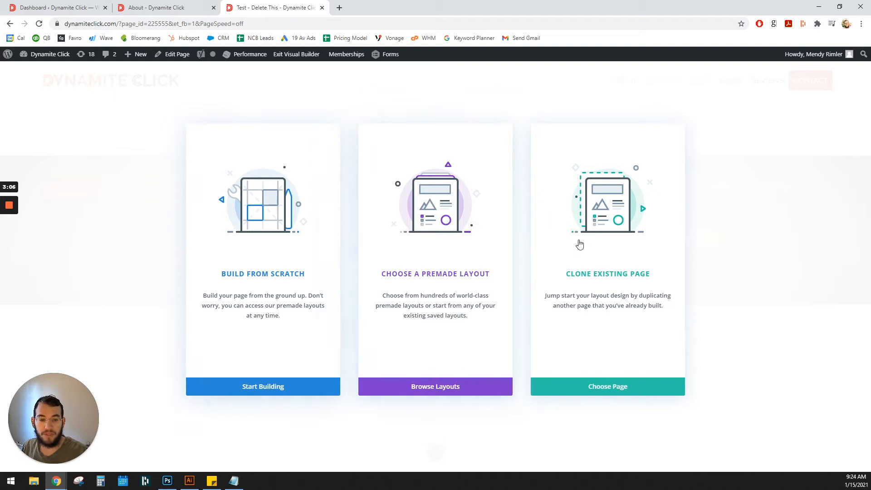
- Clone the existing About page's layout into the new page
left_click(607, 202)
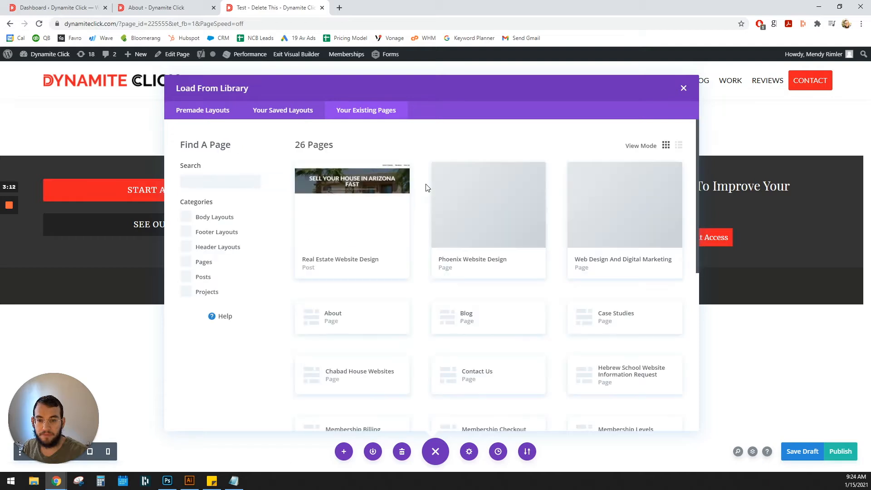
scroll(361, 364, "down", 2)
scroll(360, 364, "up", 2)
left_click(353, 320)
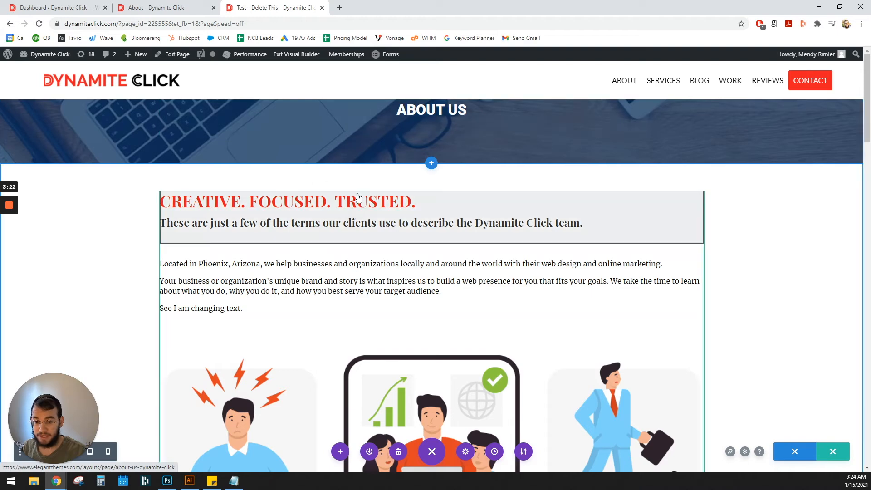
- Replace the word "Creative" with "Test" in the heading of the intro text module and apply it
mouse_move(399, 197)
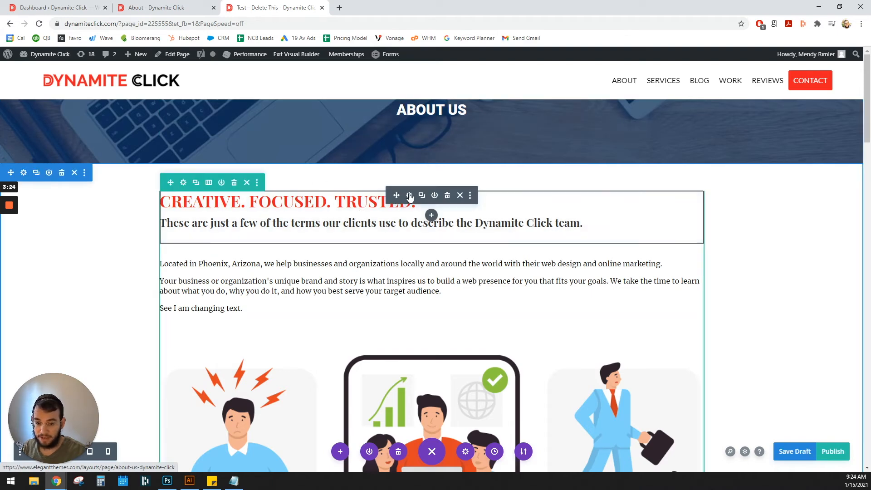
double_click(579, 276)
type("Test. Focused. Trusted.")
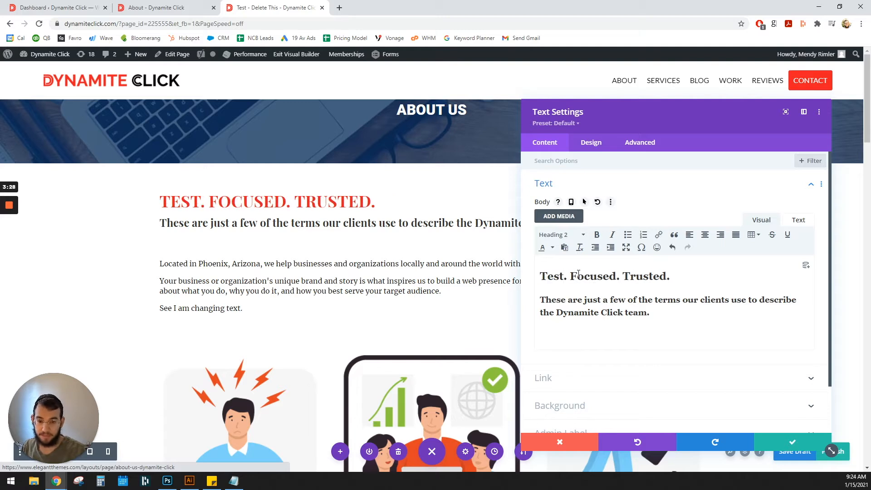
left_click(782, 440)
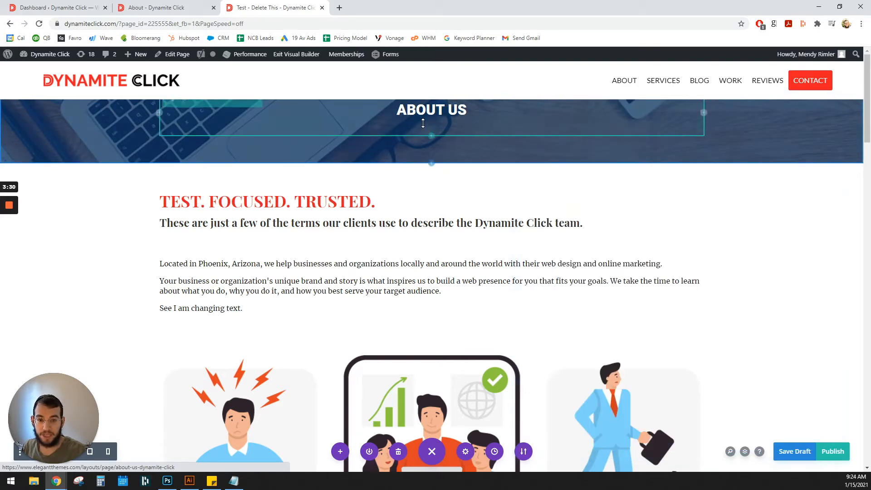
- Change the banner title from "About Us" to "TEst delete" and apply it
left_click(184, 103)
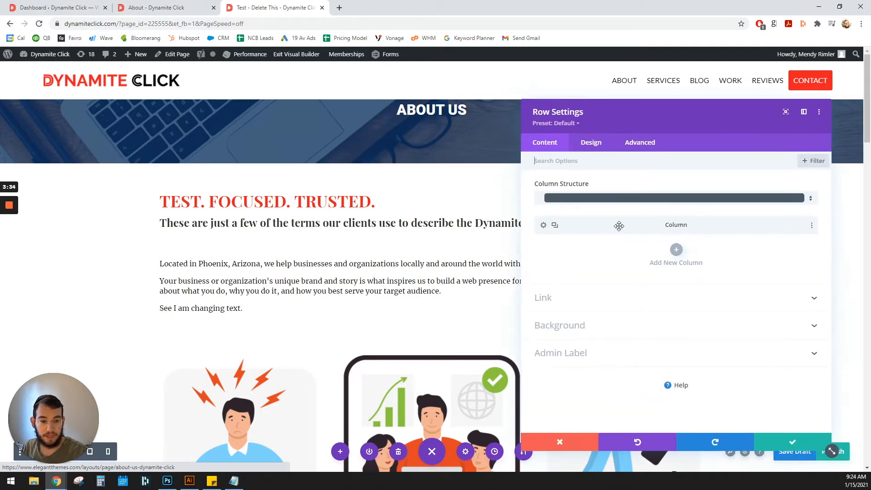
left_click(560, 442)
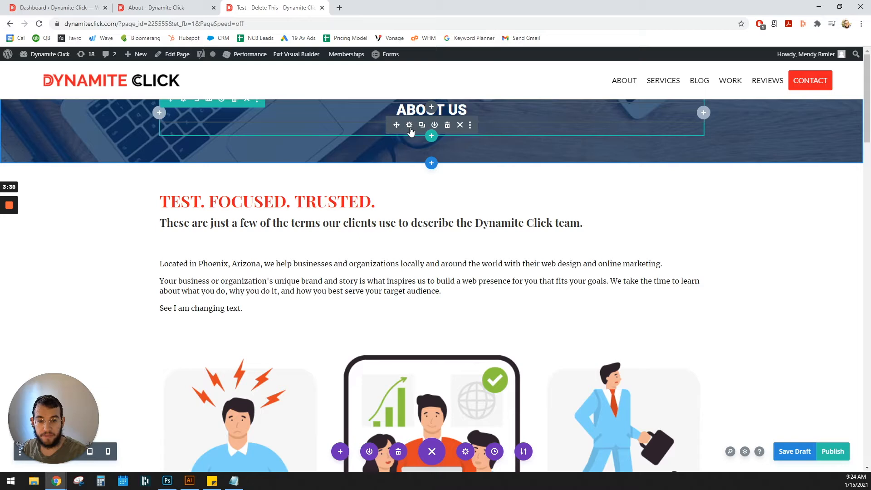
left_click(410, 125)
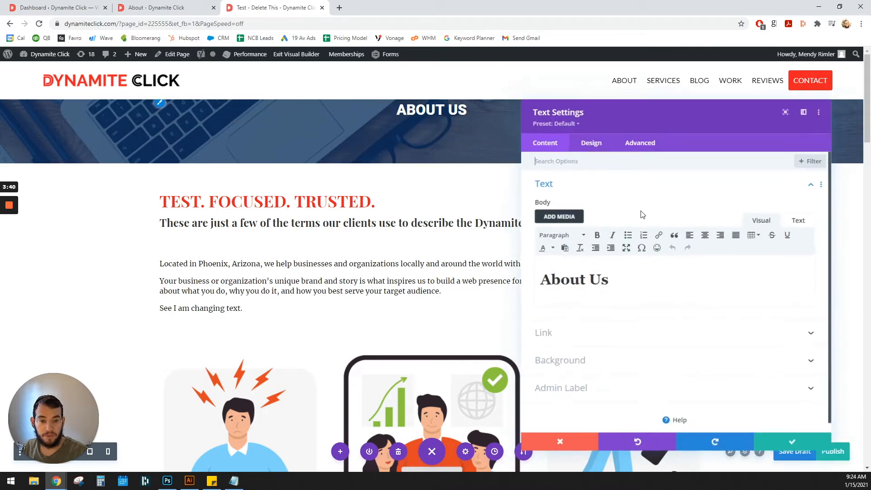
triple_click(599, 283)
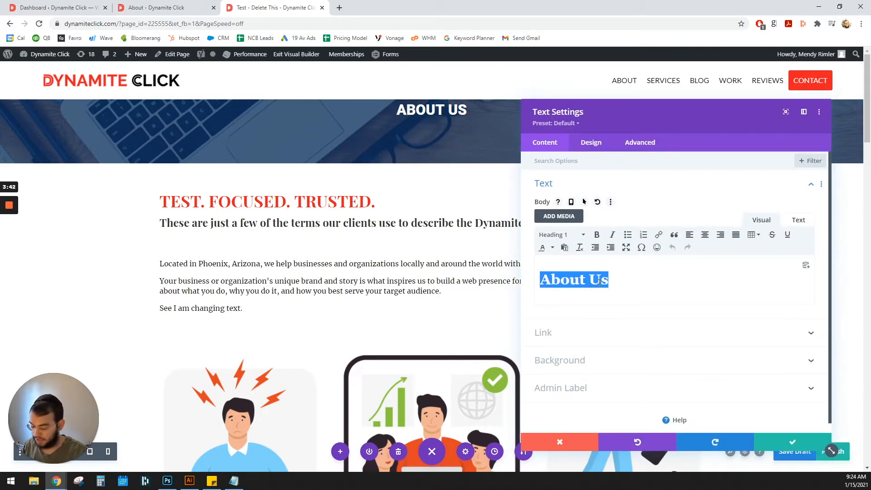
type("TEst delete")
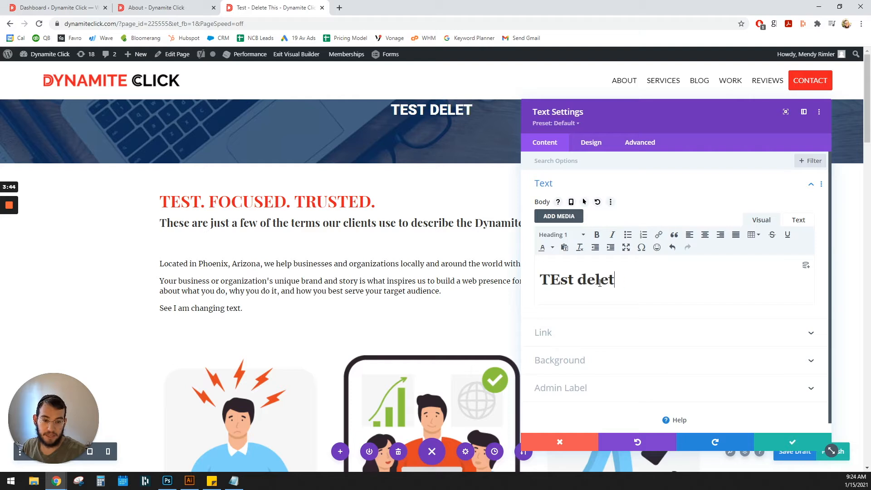
left_click(790, 443)
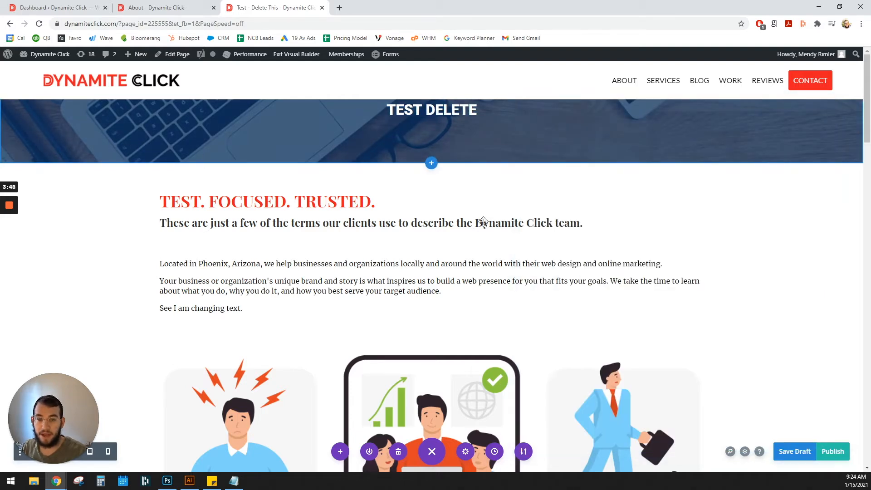
double_click(483, 222)
left_click(560, 445)
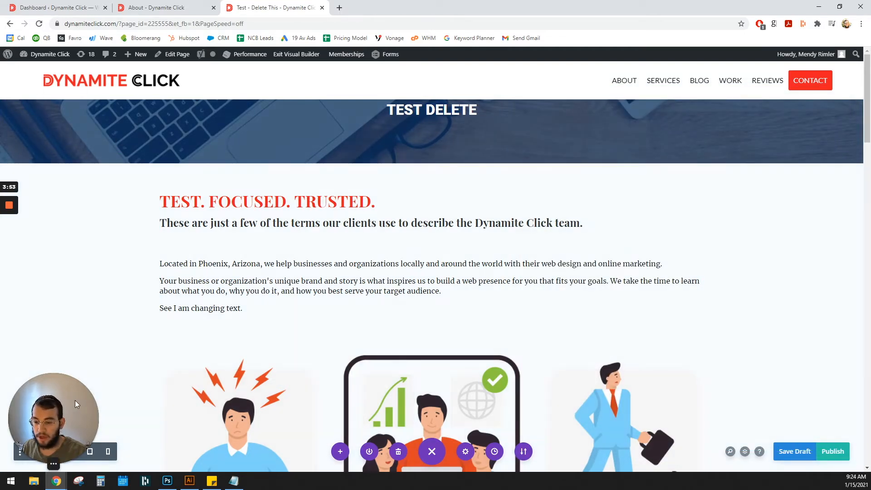
- In wireframe view, replace the first section's background image with the portrait 2dAfiLPg_2x.jpg from the media library and apply it
left_click_drag(75, 404, 73, 366)
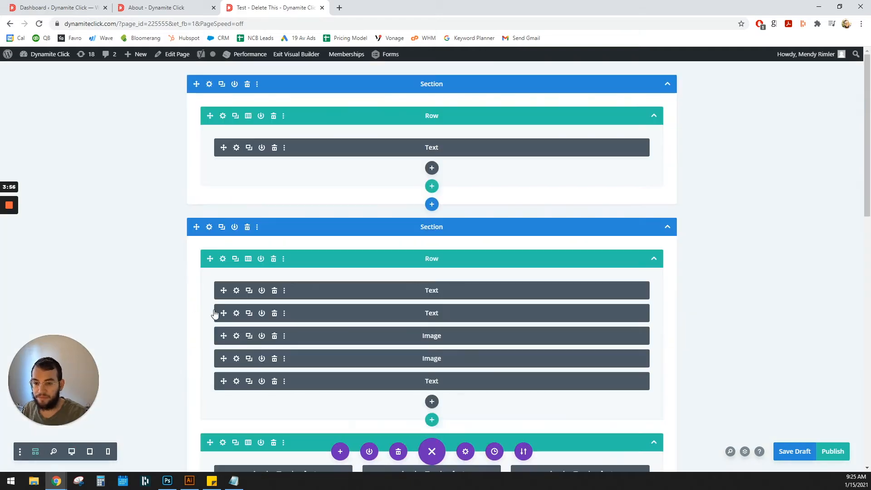
left_click(209, 85)
left_click(563, 212)
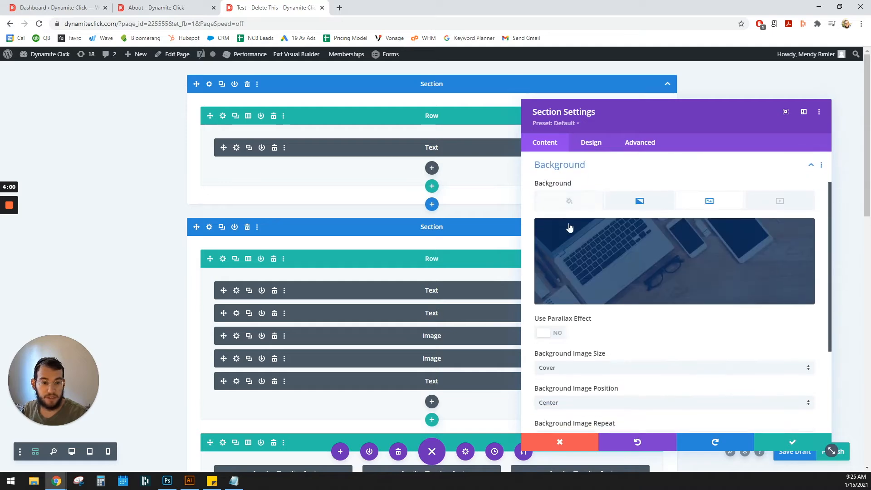
left_click(685, 245)
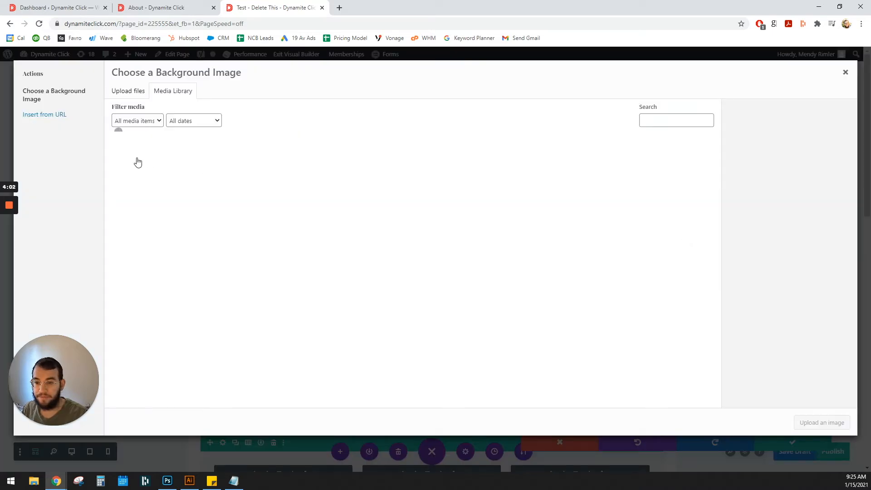
left_click(266, 239)
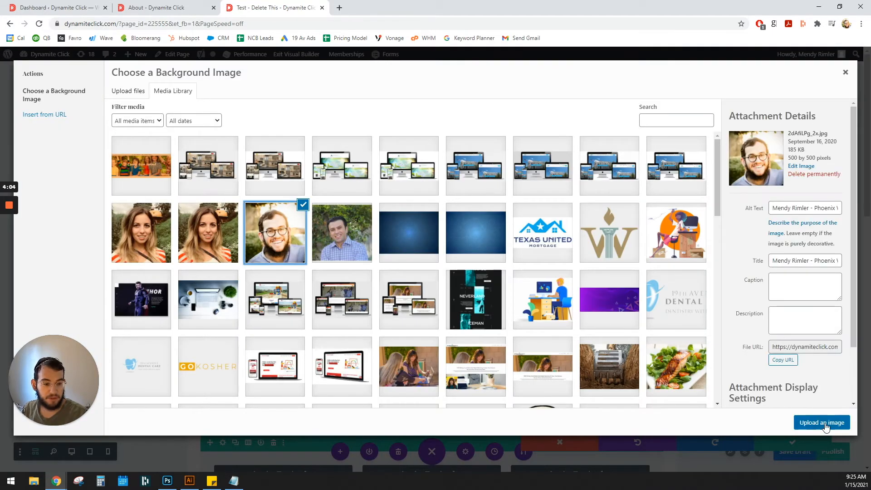
left_click(821, 422)
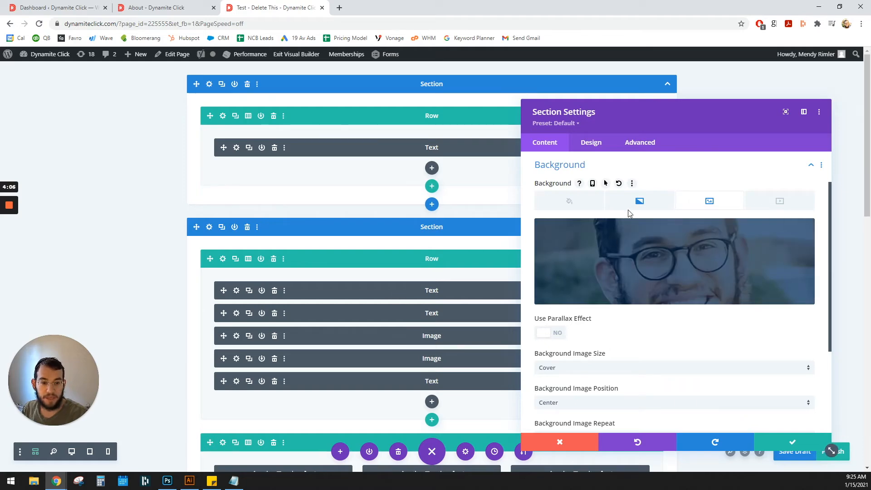
left_click(638, 203)
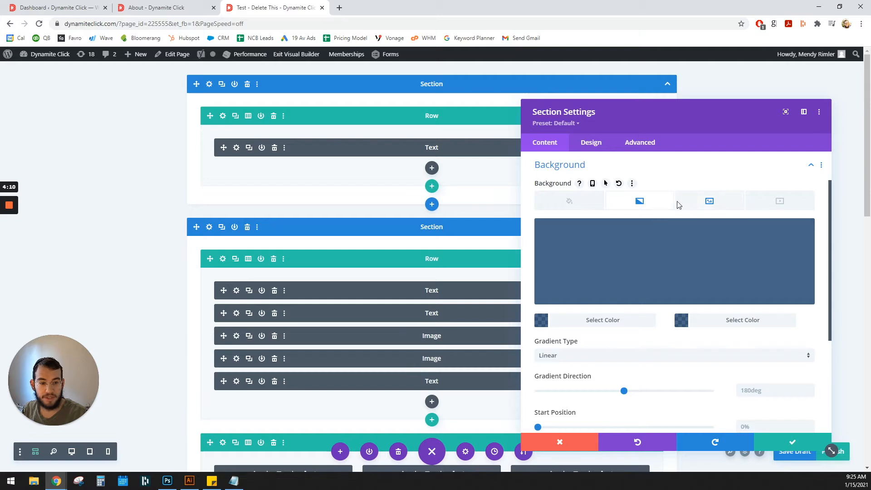
left_click(701, 205)
left_click(783, 443)
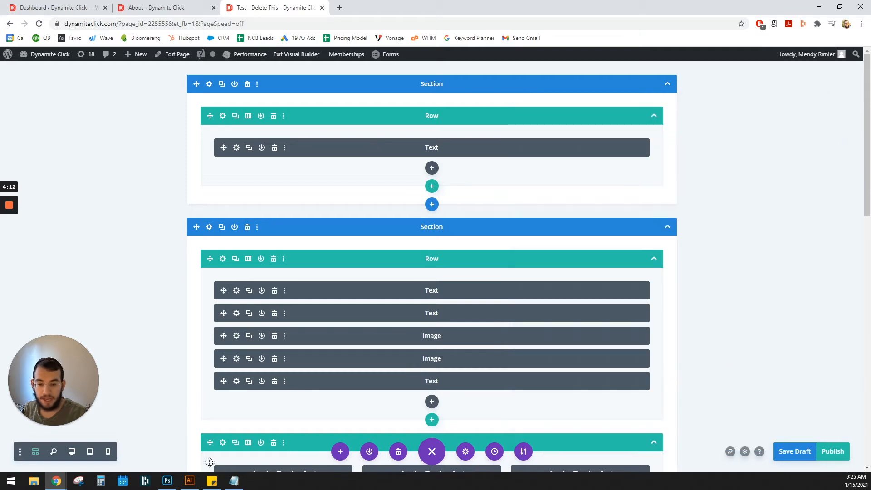
- Publish the test page from desktop view and exit the Visual Builder to review it live
left_click(71, 452)
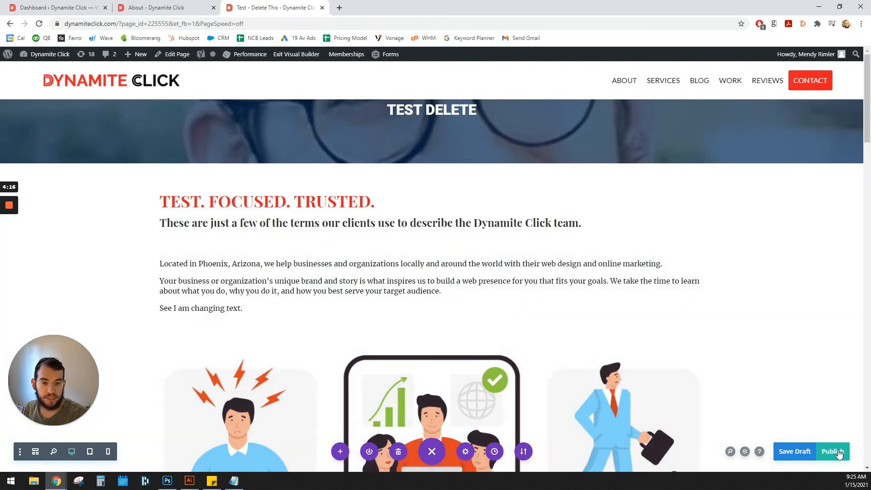
left_click(838, 454)
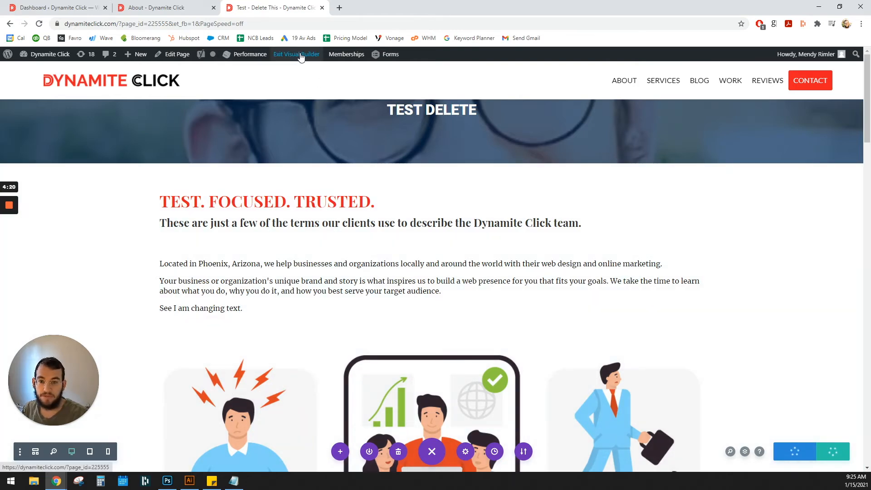
left_click(301, 55)
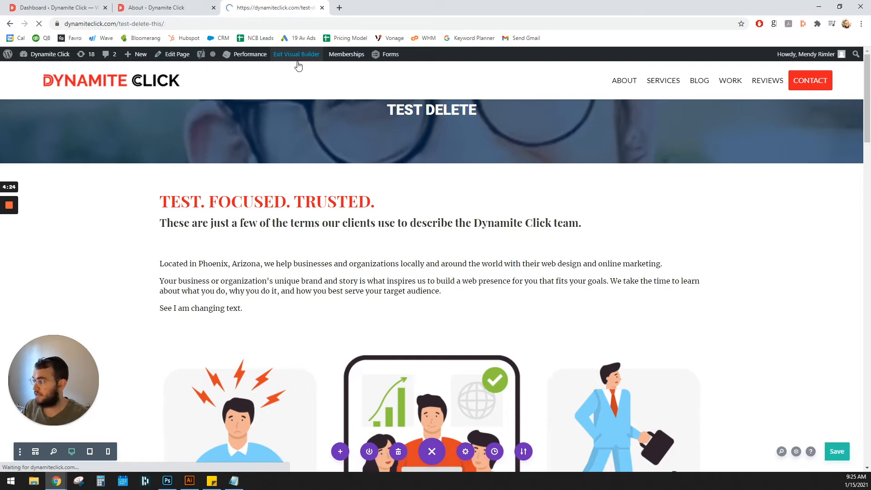
scroll(335, 225, "down", 12)
scroll(335, 226, "up", 12)
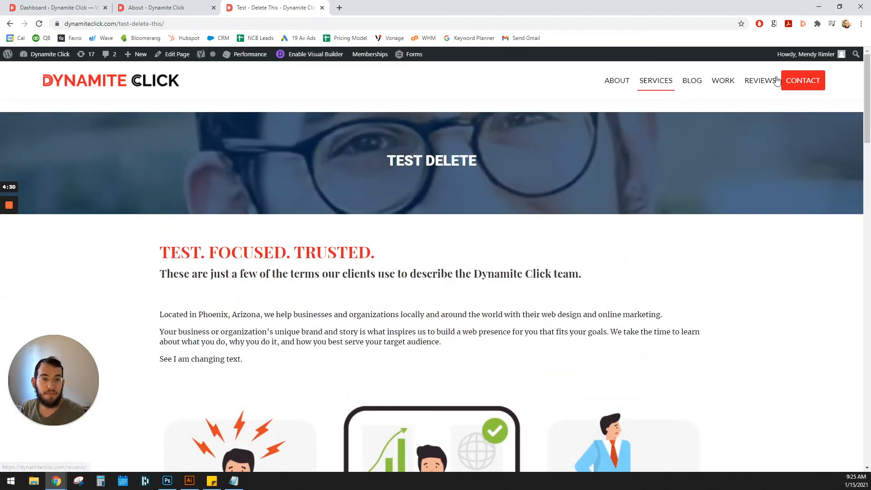
- Add the "Test – Delete This" page to the site's Main Menu in the WordPress dashboard and save the menu
left_click(41, 8)
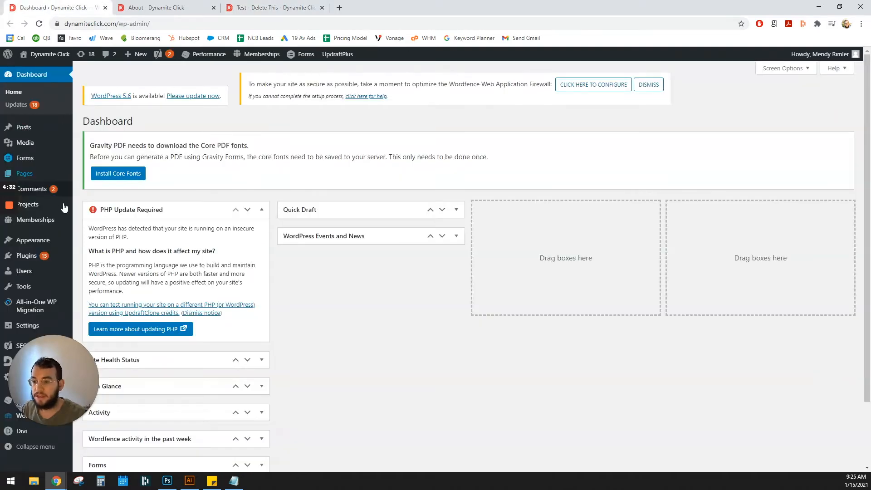
mouse_move(52, 241)
left_click(87, 280)
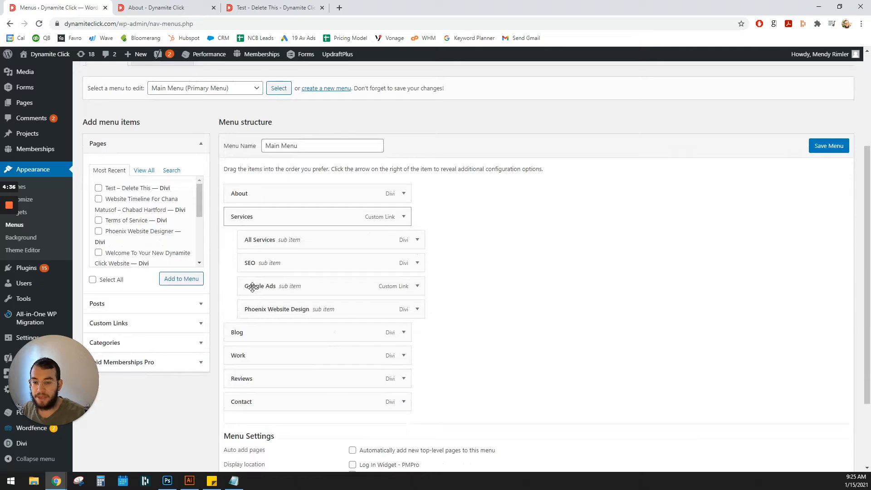
scroll(204, 249, "down", 2)
left_click(128, 113)
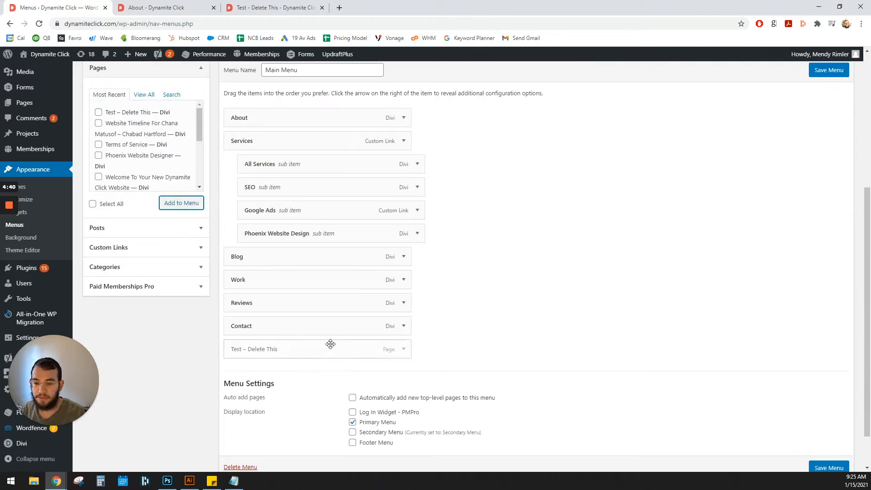
scroll(635, 317, "up", 5)
left_click(829, 296)
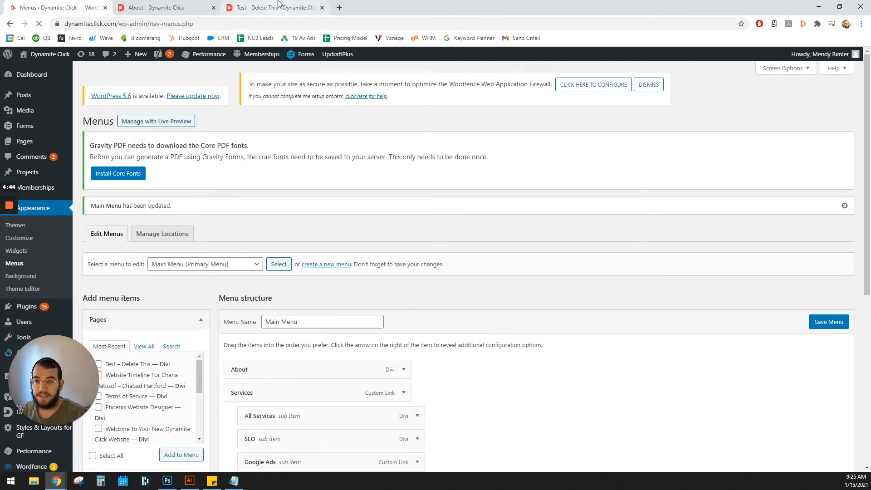
- Load the live homepage and follow the "Test – Delete This" link in the site's navigation menu
left_click(272, 7)
left_click(108, 79)
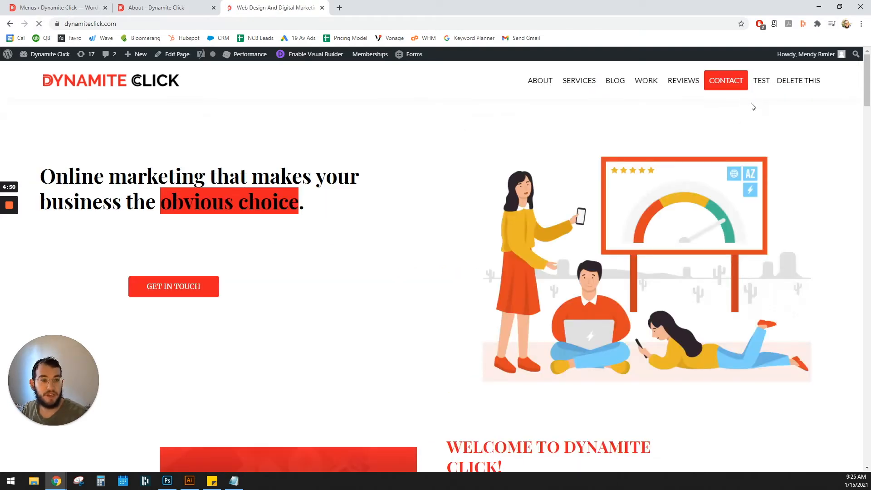
left_click(790, 83)
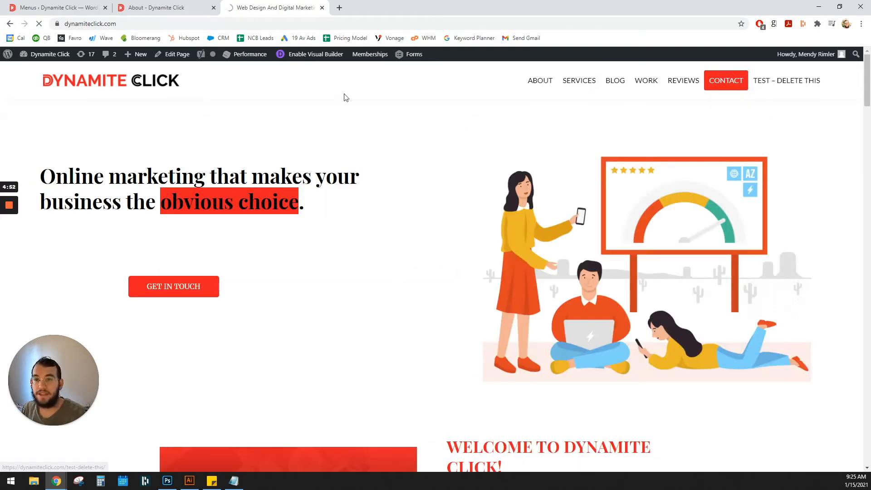
- Try moving the "Test – Delete This" item within the Main Menu structure, staying on the Menus page to save it
left_click(55, 7)
scroll(423, 287, "down", 4)
scroll(423, 286, "down", 3)
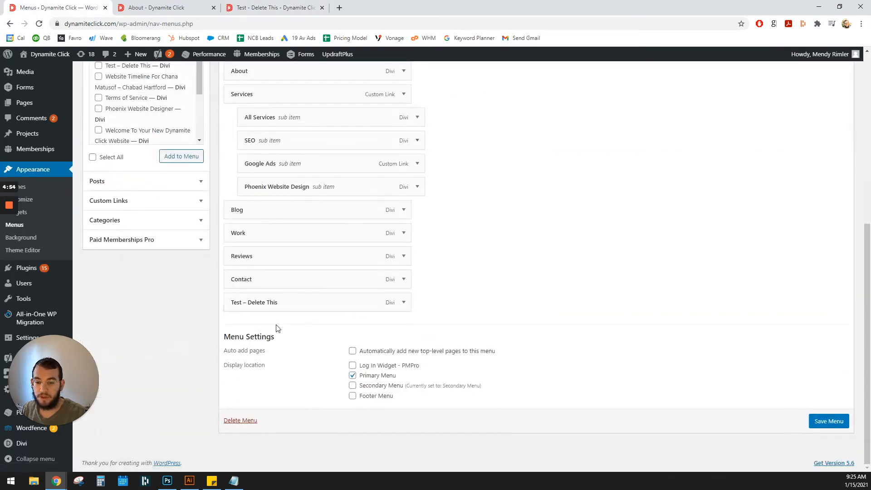
left_click_drag(266, 303, 272, 332)
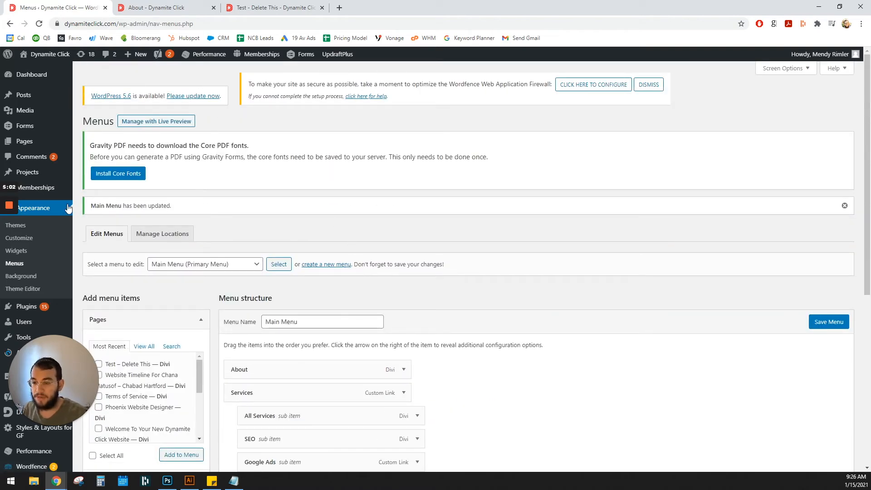
left_click(29, 131)
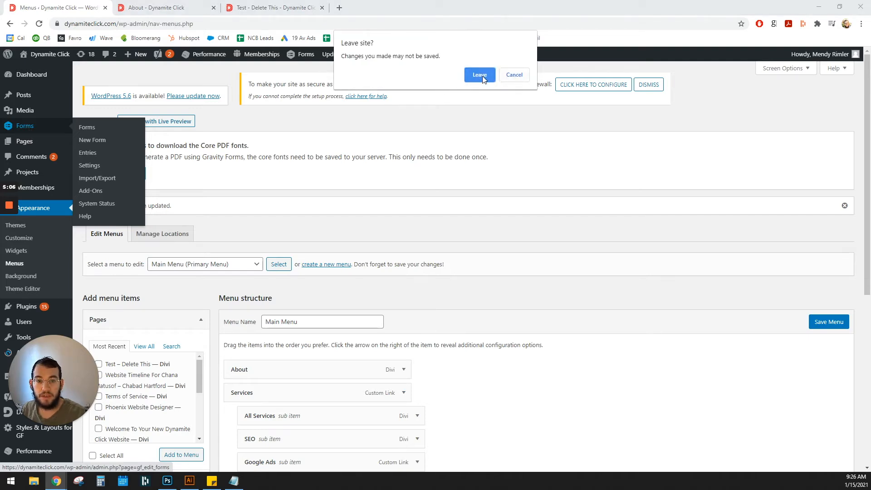
left_click(515, 75)
left_click(829, 321)
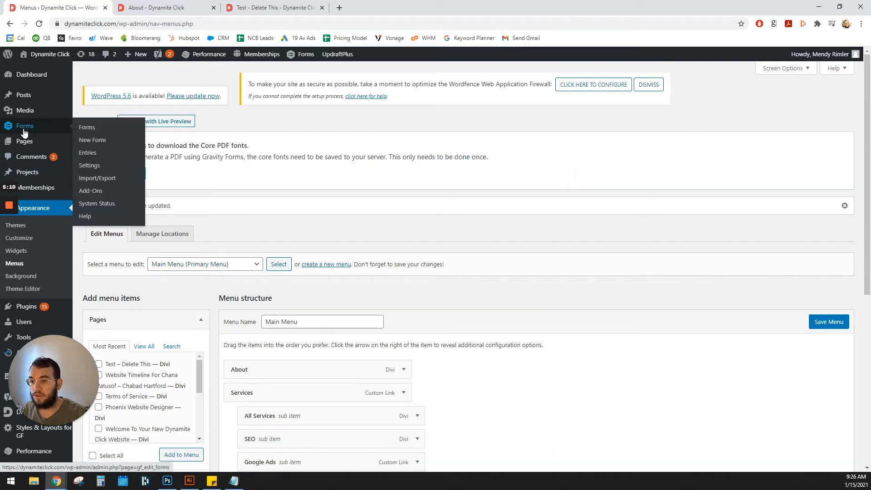
- Open the WordPress forms list and look at the form on the live Contact page before returning to the list
left_click(24, 130)
left_click(273, 7)
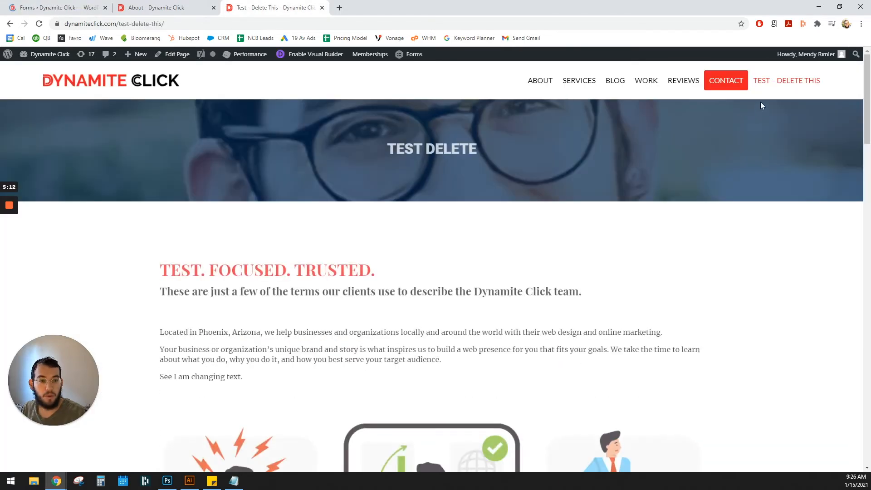
left_click(725, 81)
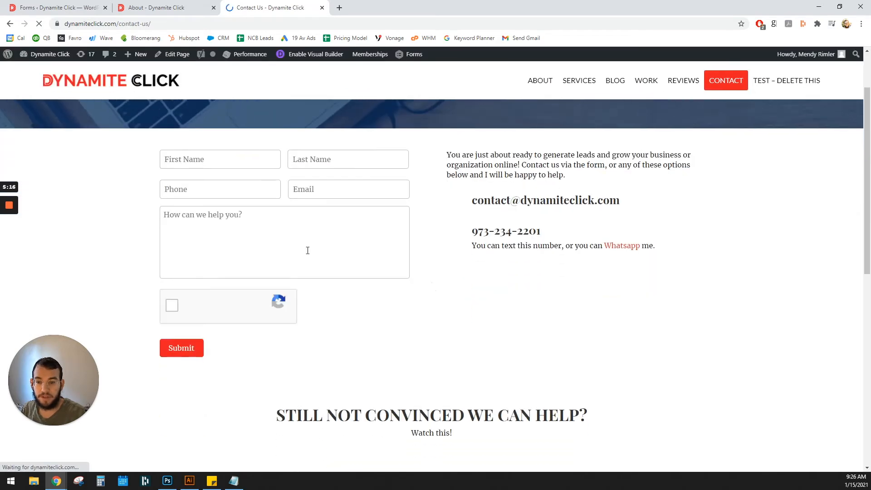
left_click(87, 6)
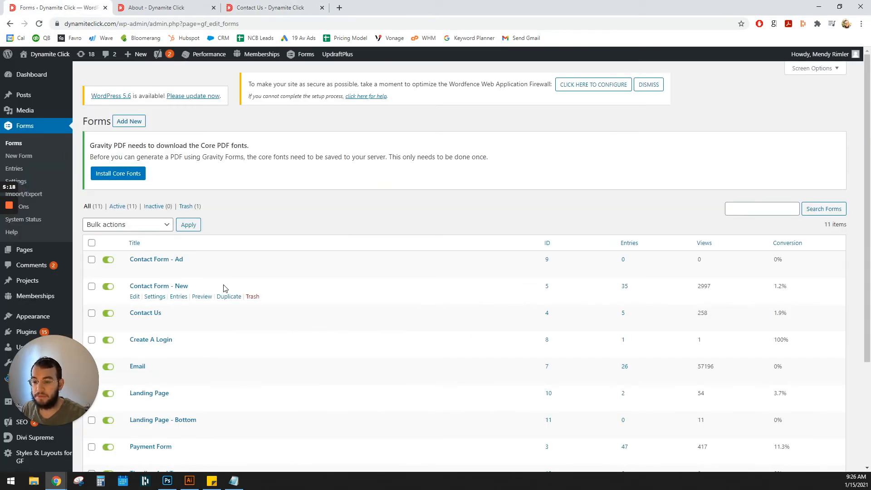
- Edit "Contact Form - New", adding a Paragraph Text field labelled "Test - what's your favorite food?" below the name fields, and update the form
scroll(224, 289, "down", 2)
left_click(150, 211)
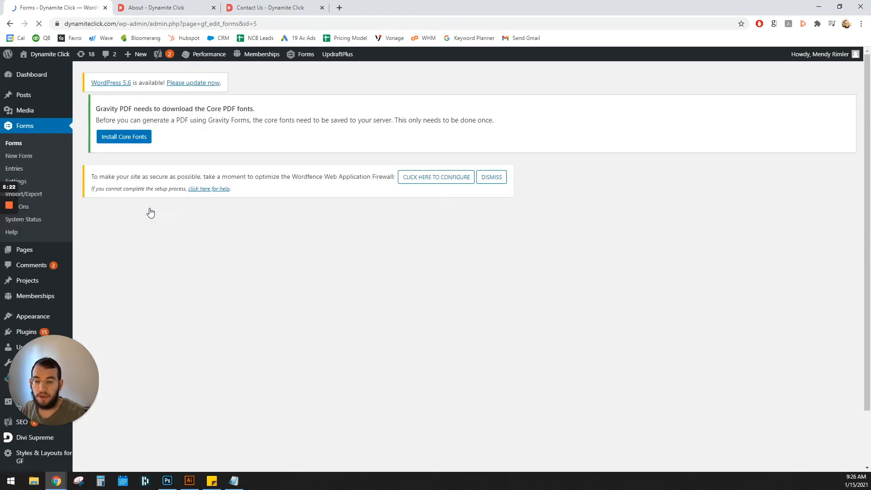
scroll(352, 259, "down", 3)
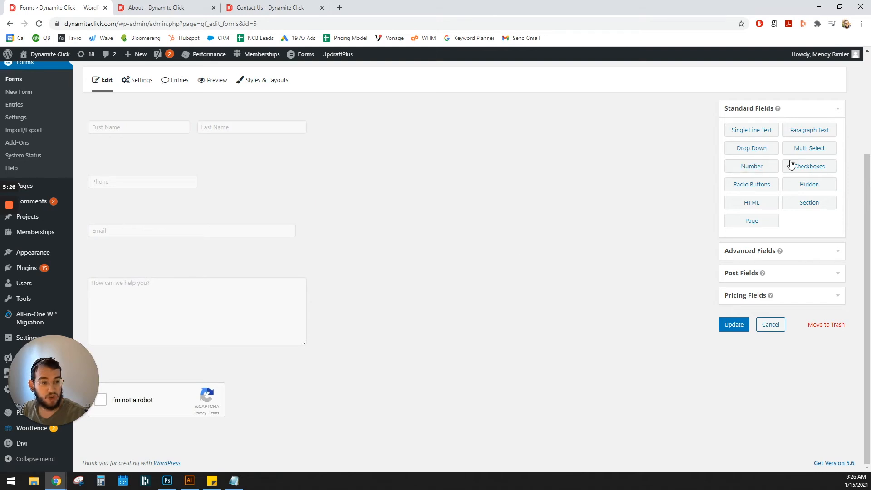
left_click_drag(808, 132, 168, 168)
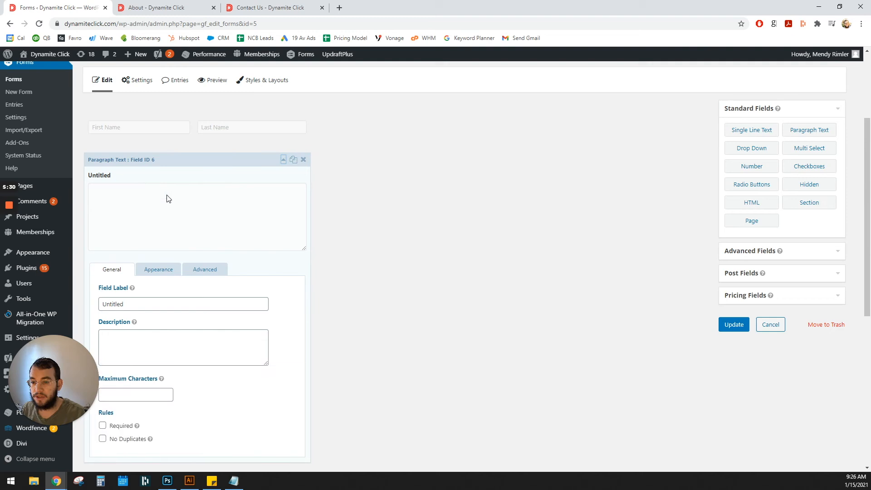
double_click(113, 304)
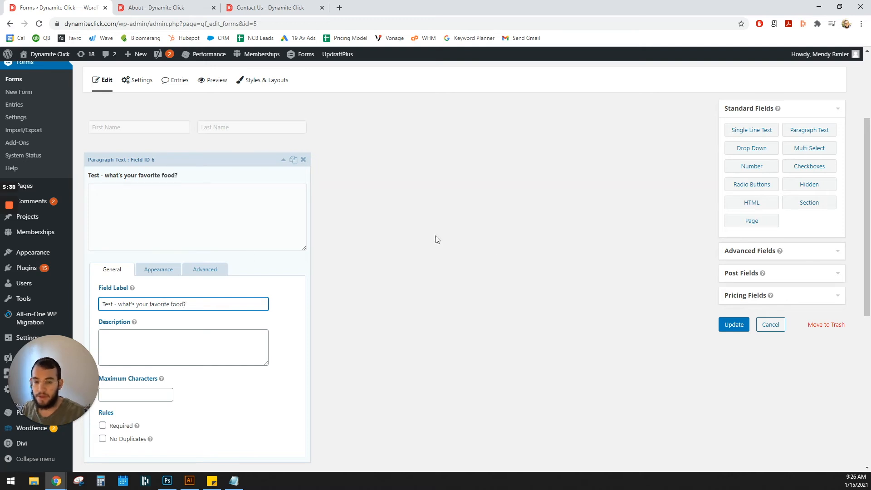
left_click(738, 326)
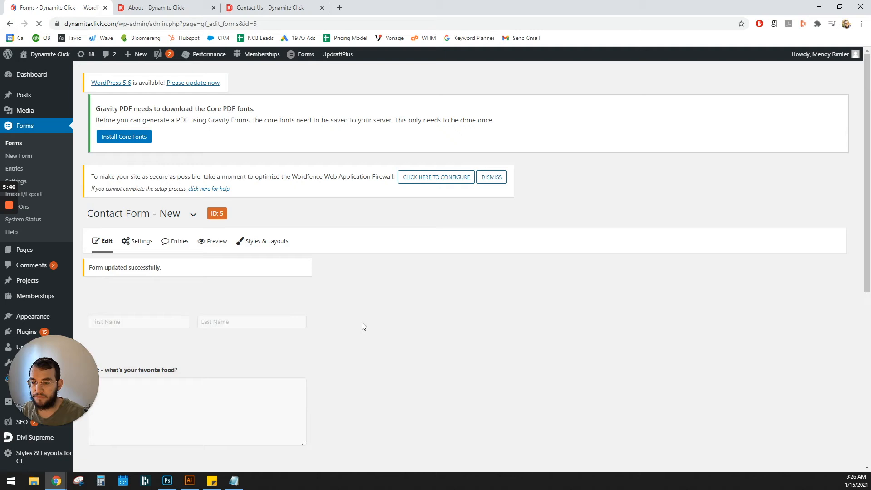
mouse_move(138, 217)
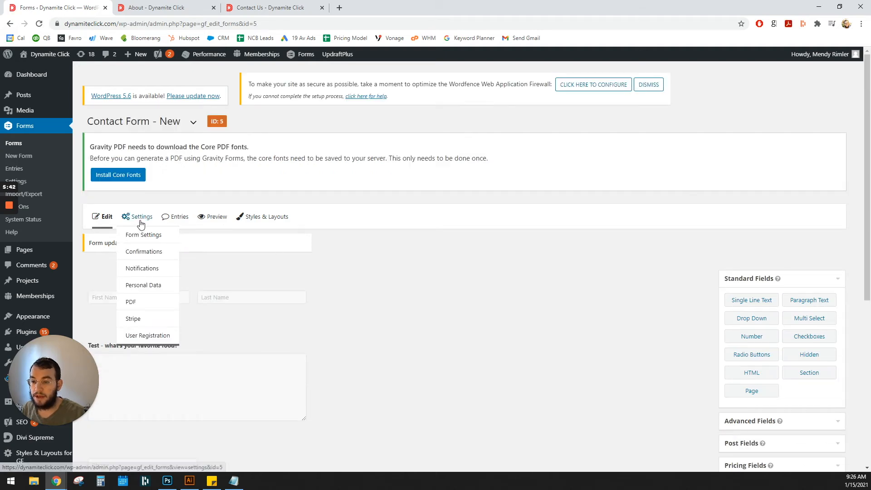
- Reload the live Contact page and check the form for the added favorite food field
left_click(270, 7)
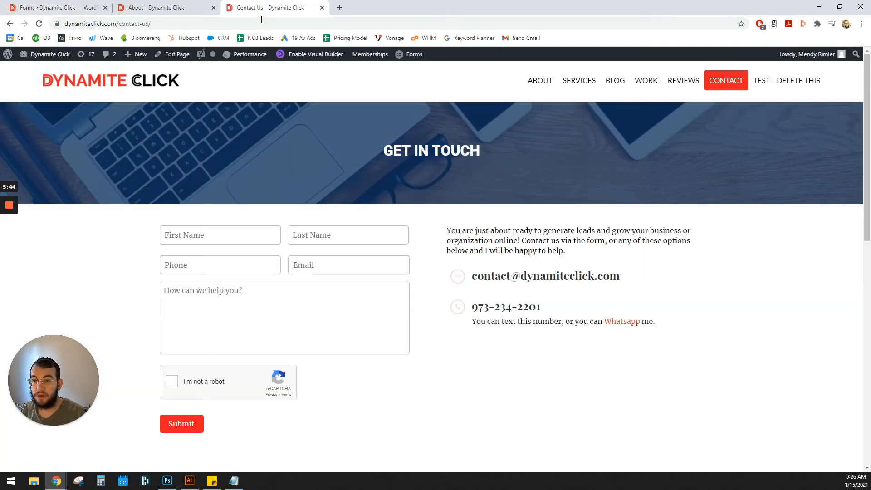
left_click(38, 23)
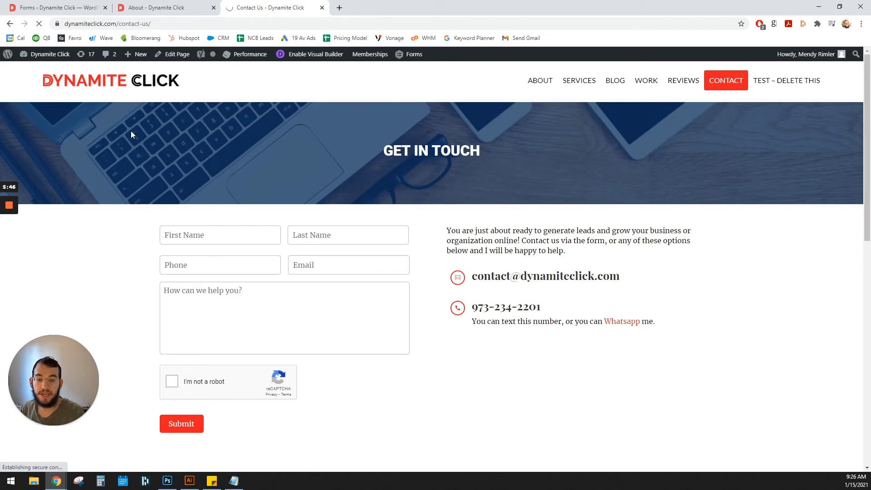
scroll(245, 249, "down", 2)
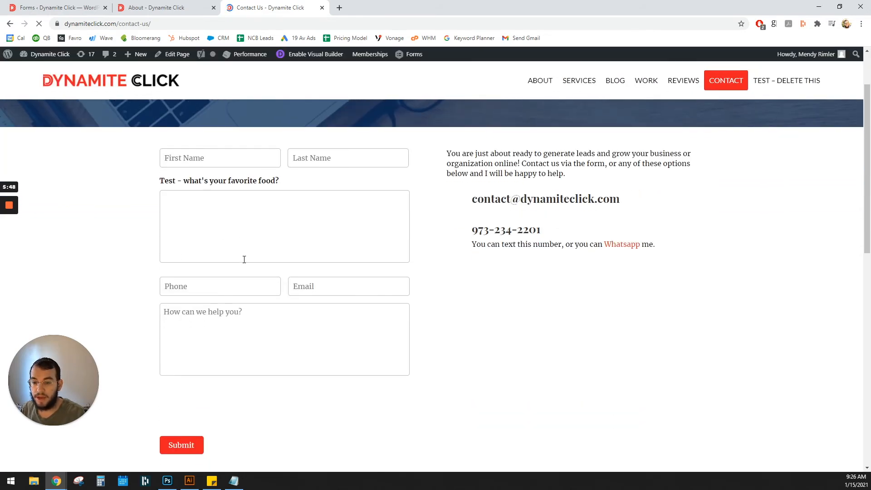
scroll(228, 186, "up", 2)
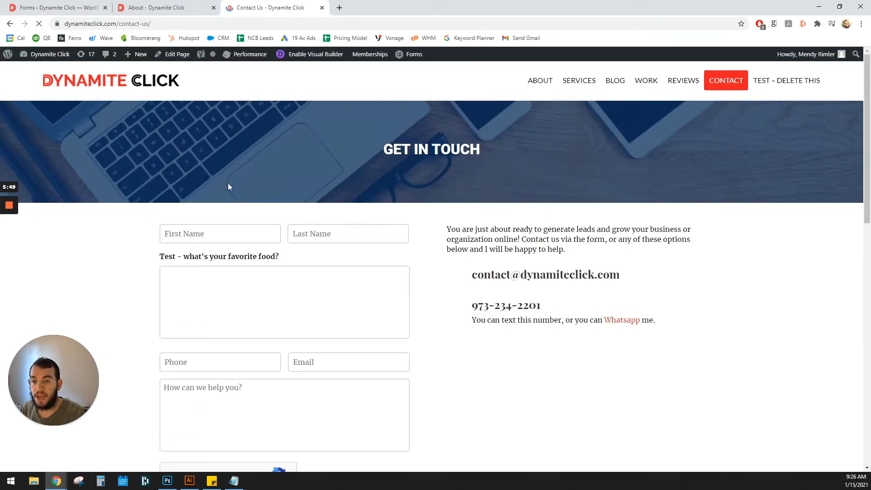
- Enable the Visual Builder on the Contact page, search for "text" modules below the intro paragraph, and dismiss the module list without inserting anything
left_click(313, 54)
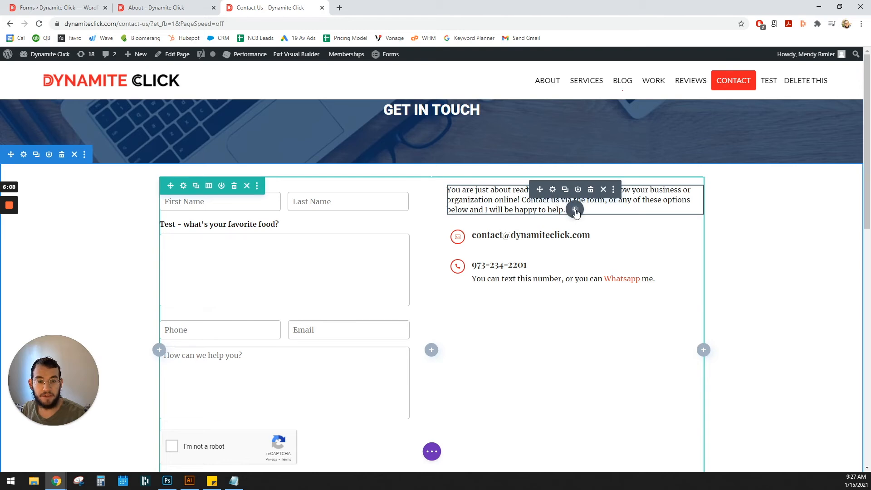
left_click(574, 210)
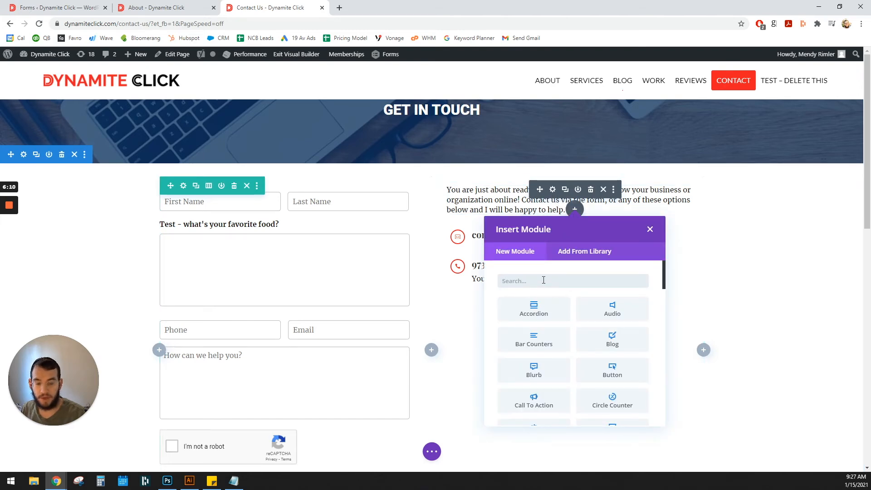
type("text")
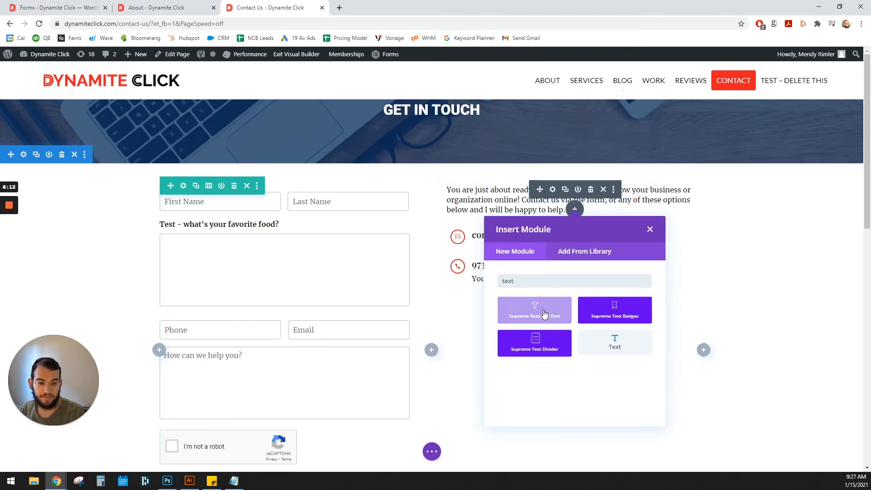
left_click(650, 229)
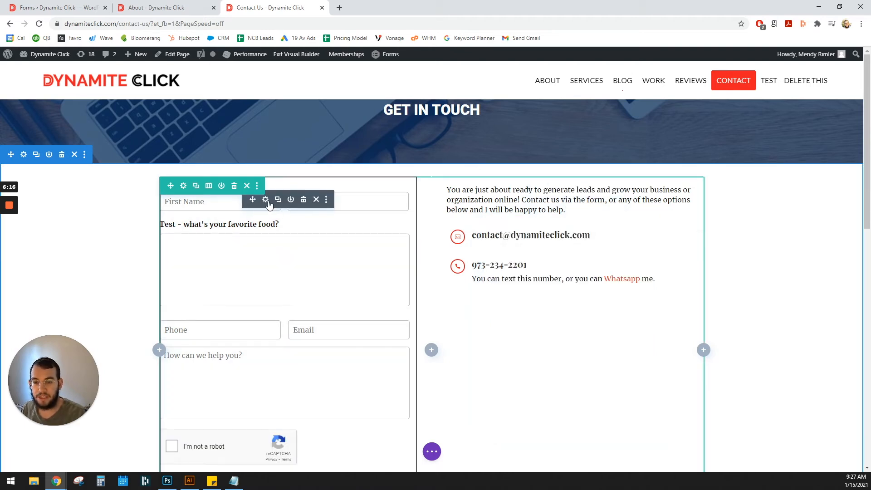
- Open the settings of the text module holding the contact form and select its whole gravityform shortcode
left_click(265, 200)
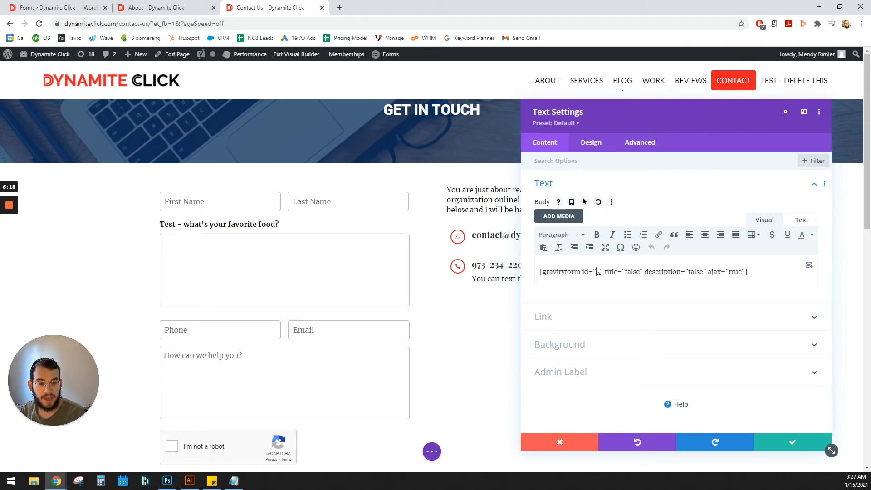
triple_click(627, 272)
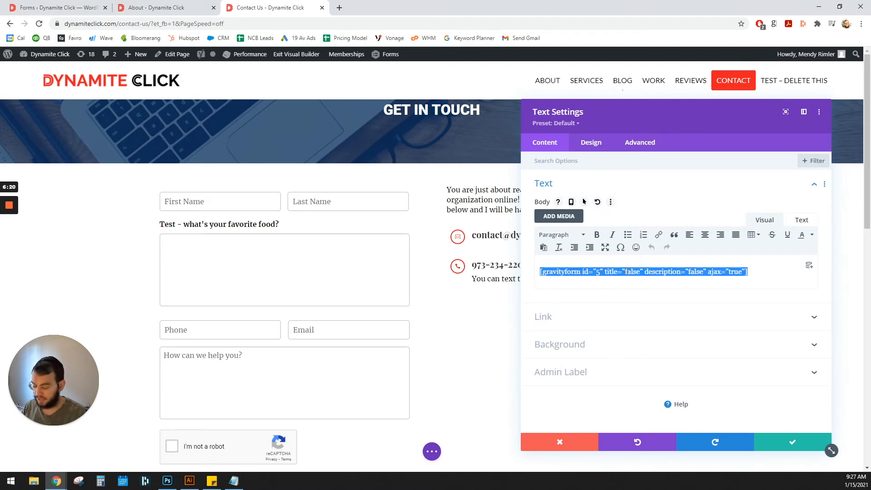
- Search the web for "gravity forms shortcode" in a new browser tab, open the Gravity Forms documentation and select the example form shortcode
key("ctrl+t")
type("g")
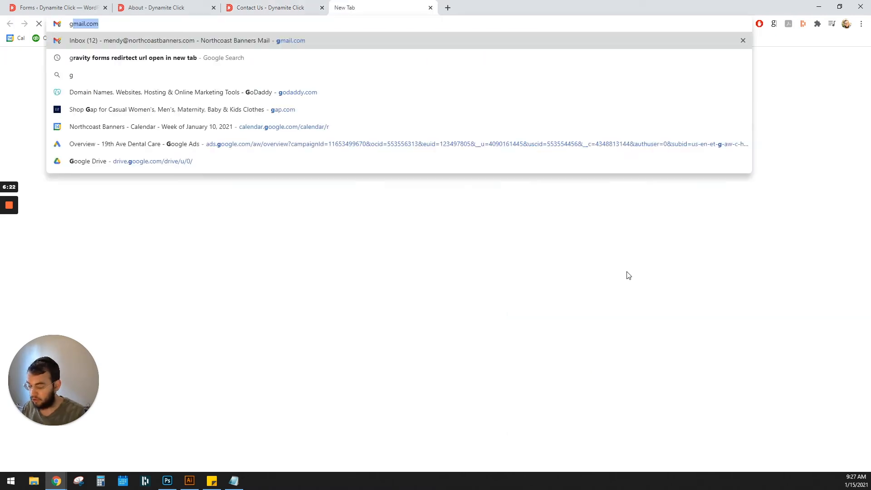
type("ravity form")
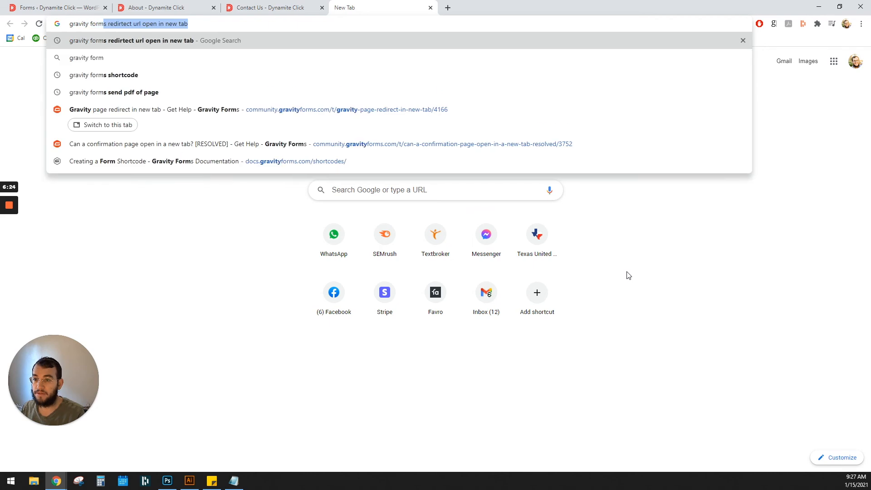
type("s shortcode")
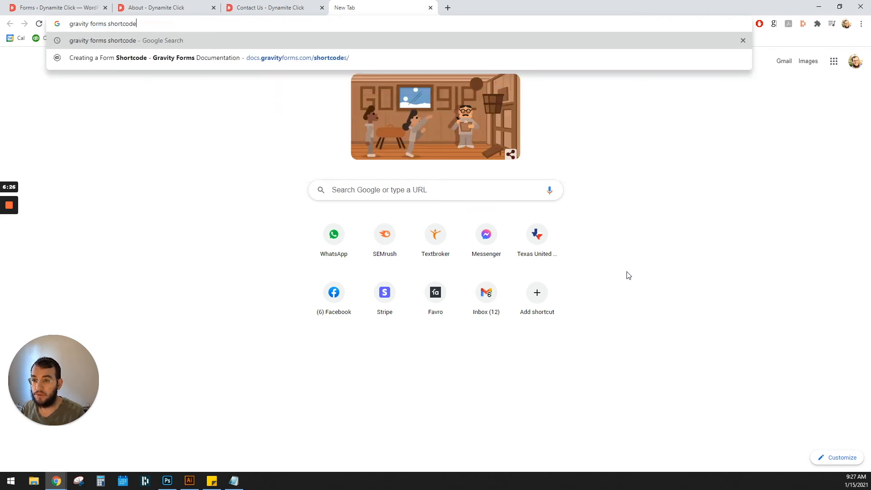
key("Return")
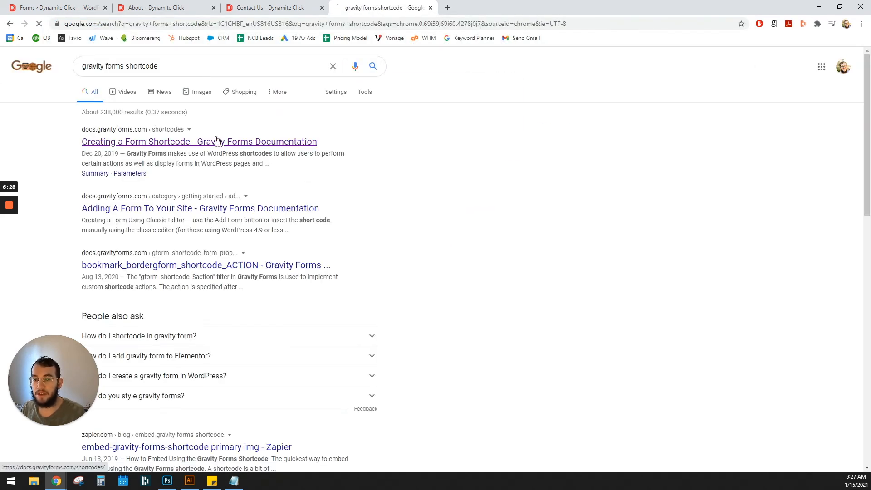
left_click(262, 144)
scroll(448, 226, "down", 5)
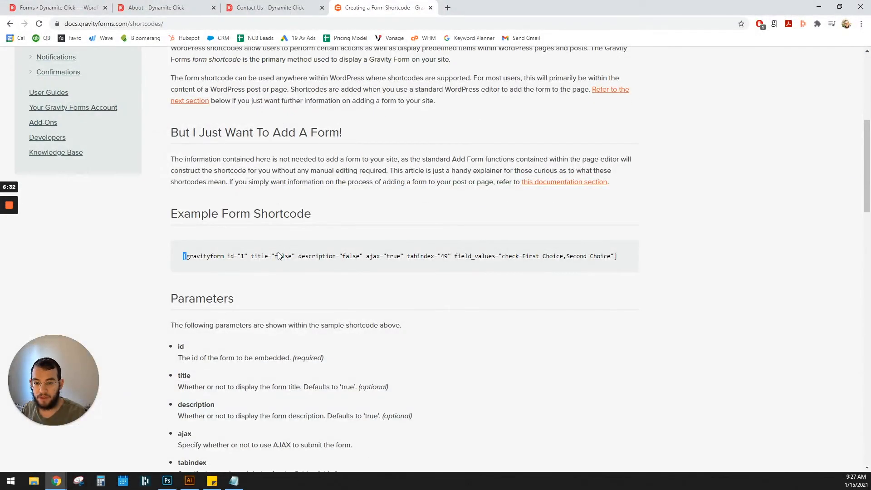
triple_click(278, 253)
key("ctrl+c")
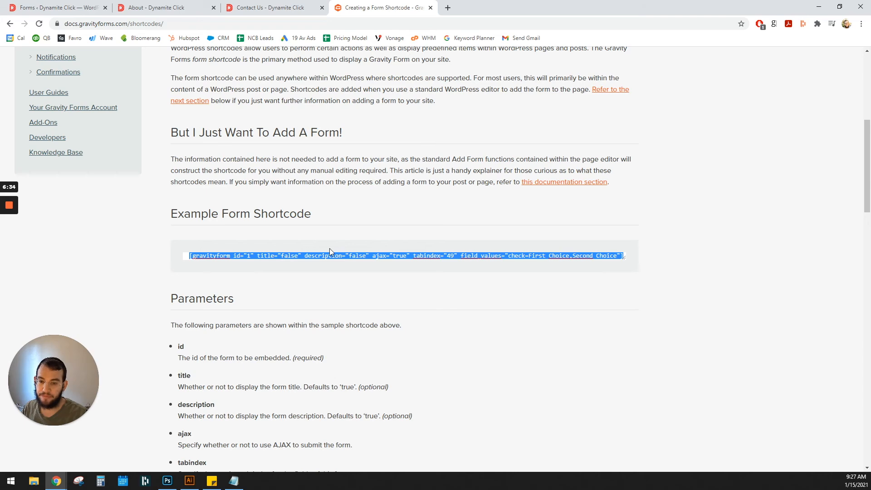
- Open the overview of all Gravity Forms in the WordPress admin to look up the form IDs
left_click(73, 5)
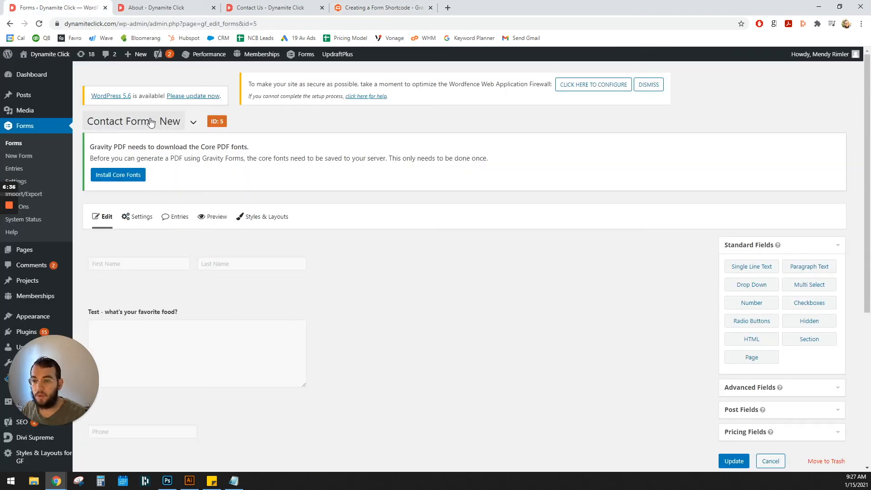
left_click(32, 130)
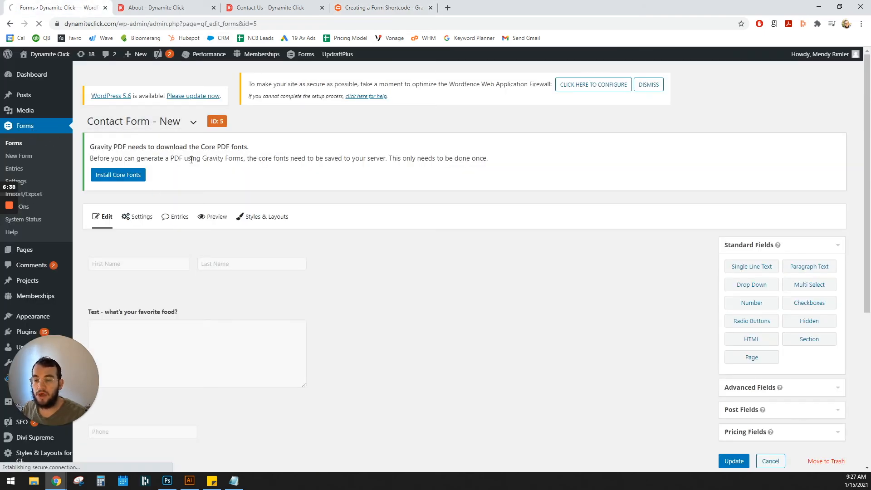
scroll(385, 266, "down", 3)
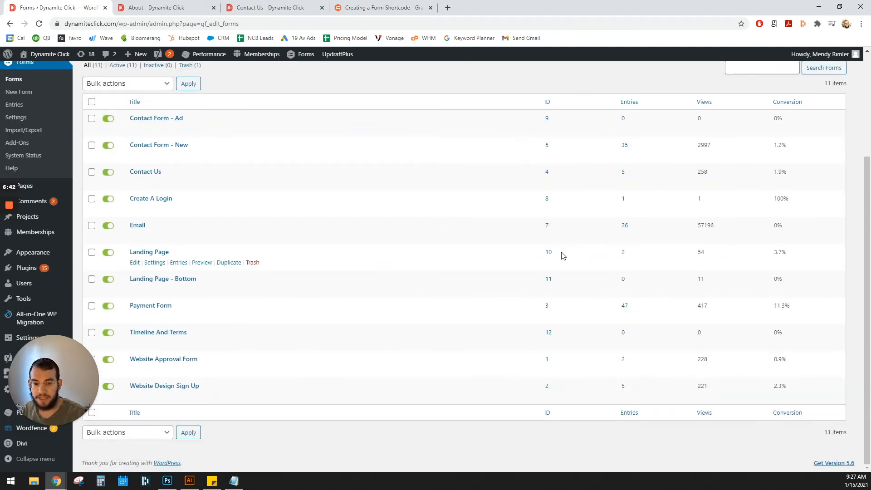
- Close the open text module settings on the Contact page without changes and insert a new Text module below the existing contact form
left_click(270, 7)
left_click(560, 442)
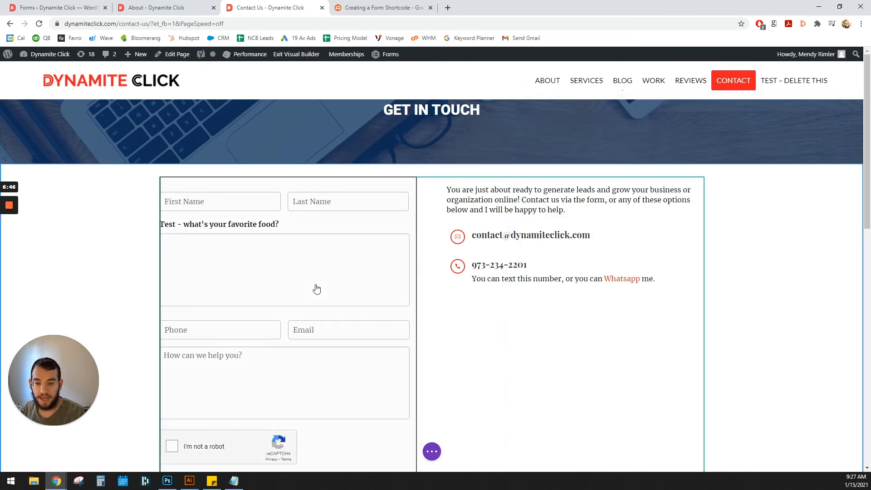
scroll(318, 300, "down", 5)
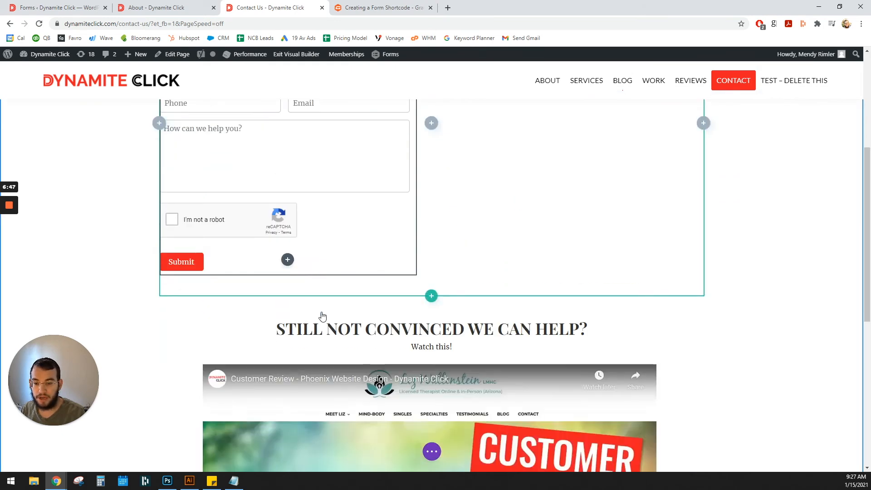
left_click(288, 260)
type("ext")
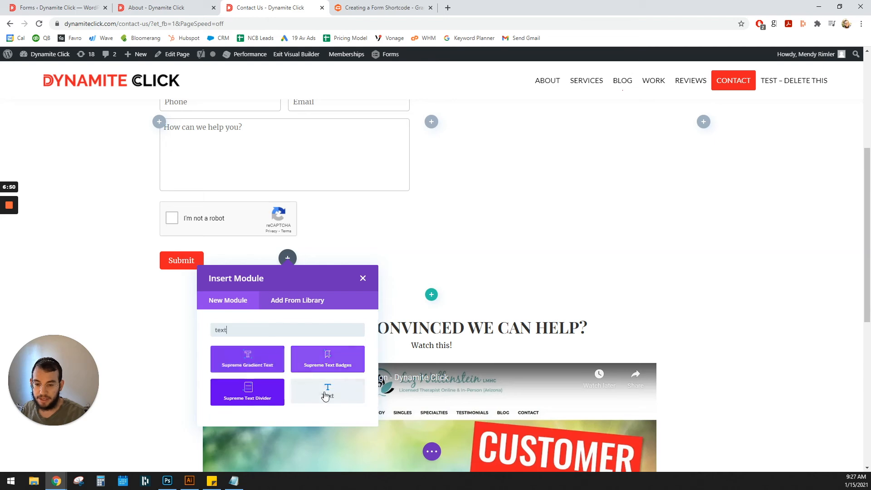
left_click(328, 393)
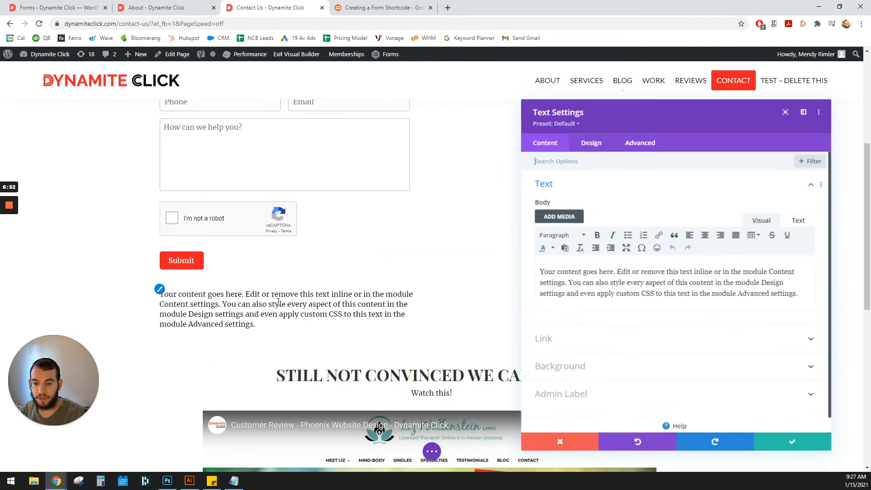
- Replace the new module's placeholder text with the copied example gravityform shortcode, set its id to 10, and save the changes
triple_click(655, 282)
key("ctrl+v")
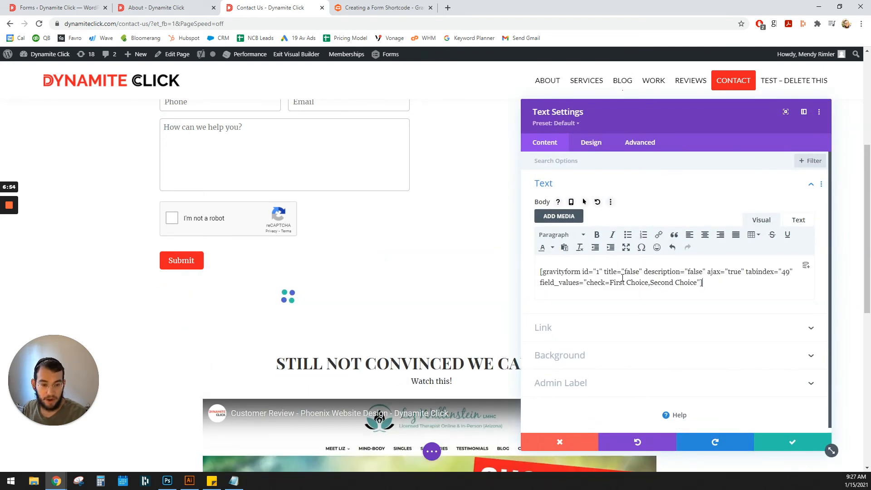
key("BackSpace")
type("10")
right_click(613, 275)
left_click(799, 444)
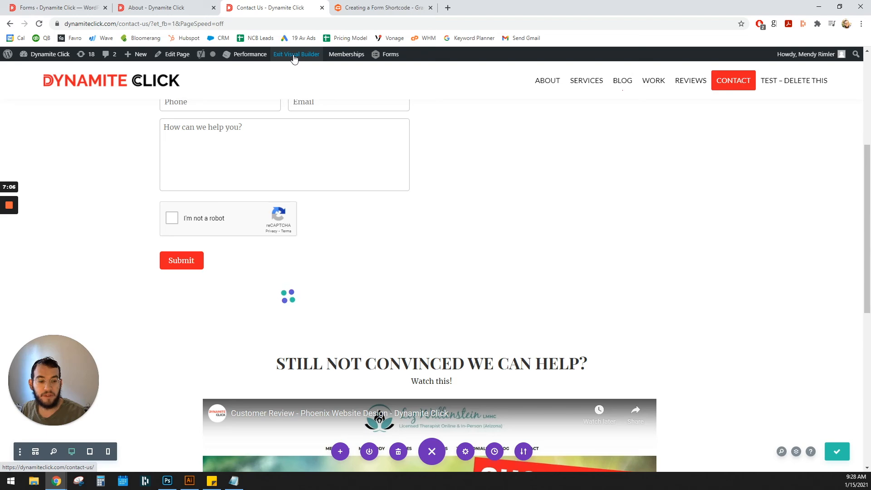
- Exit the Visual Builder and check the newly embedded form on the live Contact page
left_click(295, 57)
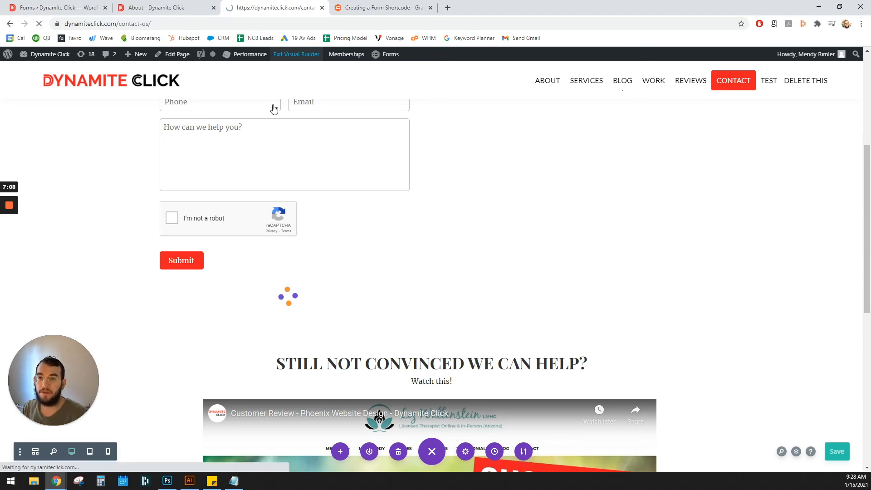
scroll(241, 230, "down", 4)
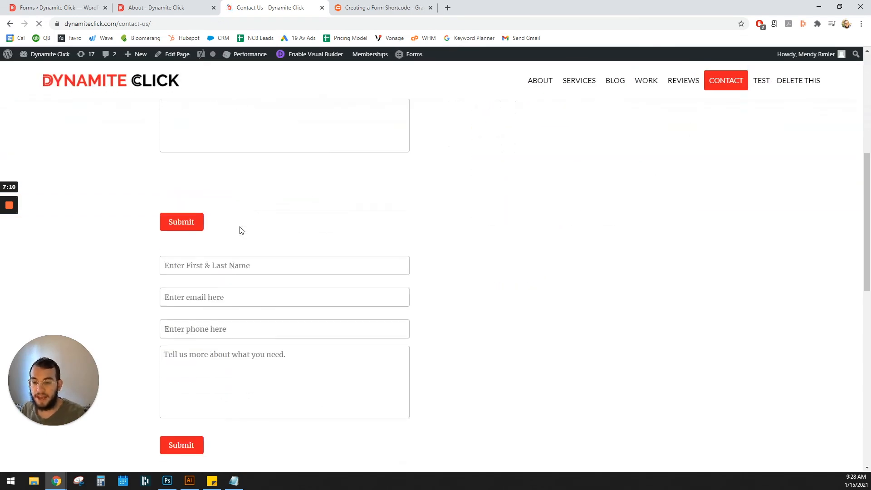
scroll(204, 312, "down", 2)
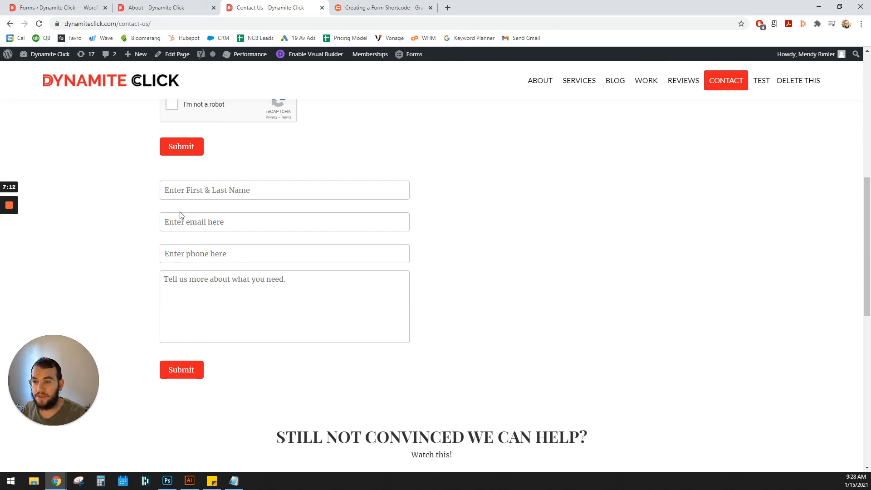
- Open the Landing Page form, add a Drop Down field below the name field, and update the form
left_click(57, 7)
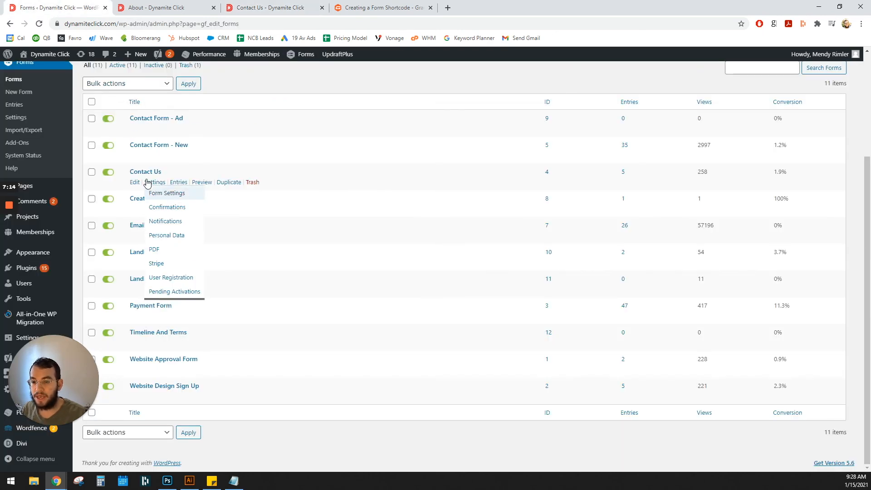
left_click(143, 254)
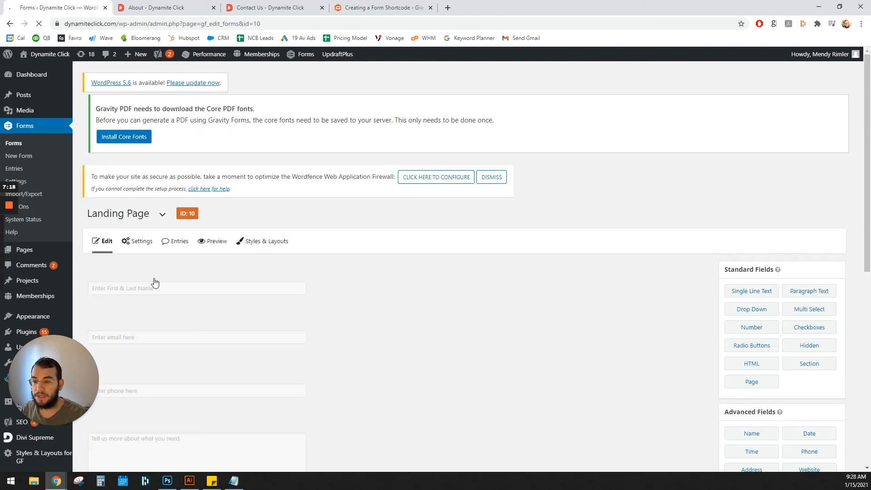
left_click_drag(751, 225, 178, 235)
left_click(731, 399)
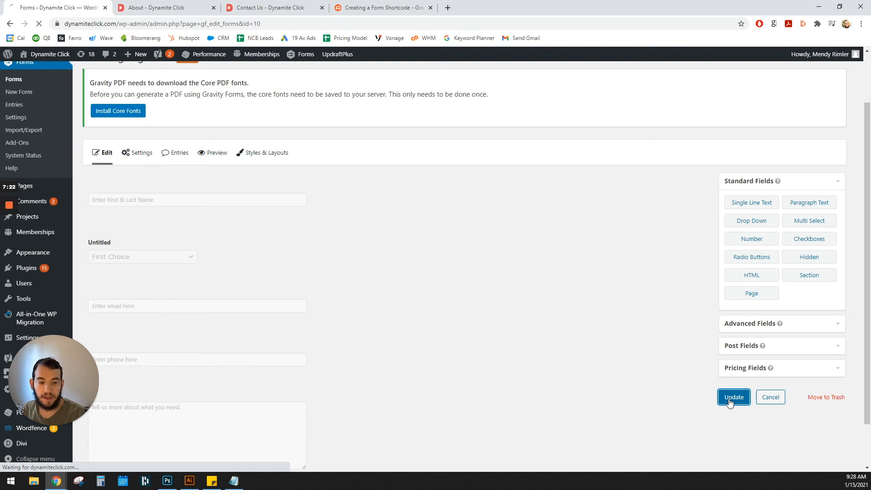
- Reload the live Contact page and check the added drop-down field in the second form
left_click(268, 7)
key("F5")
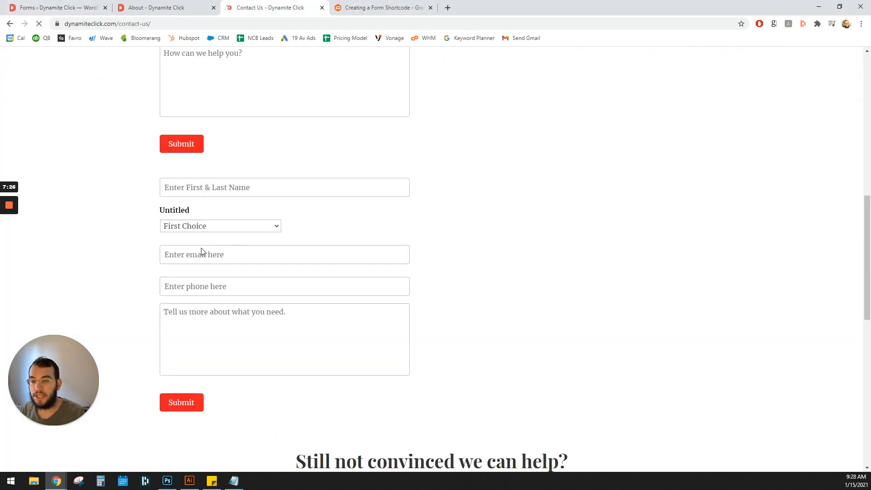
scroll(182, 218, "down", 3)
scroll(212, 150, "up", 3)
left_click(210, 241)
left_click(211, 248)
- Open the Admin Notification in the Landing Page form's notification settings
left_click(63, 7)
mouse_move(155, 223)
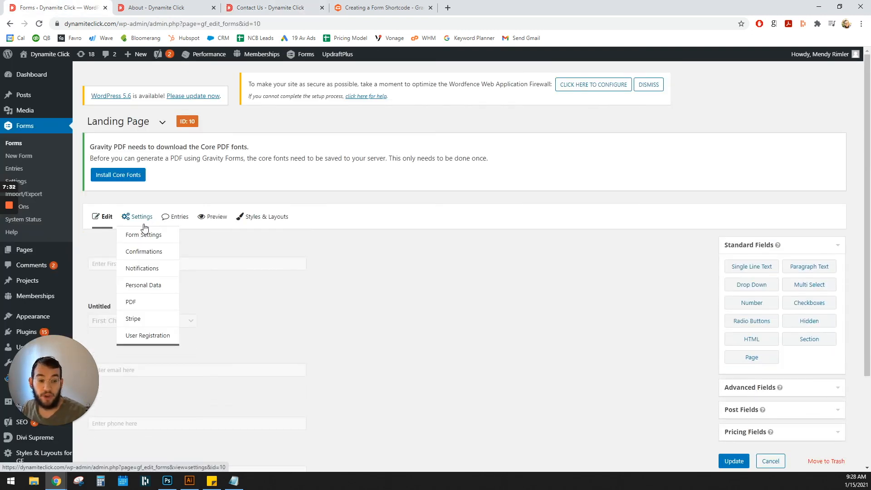
left_click(146, 269)
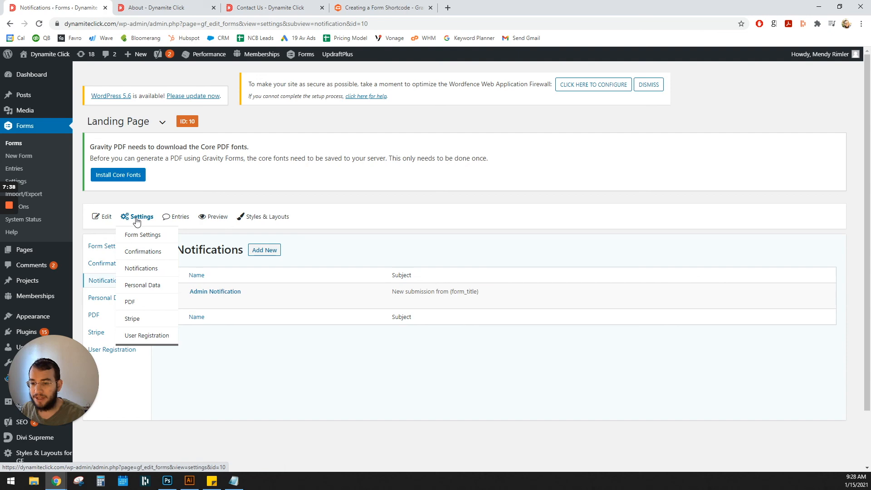
left_click(231, 293)
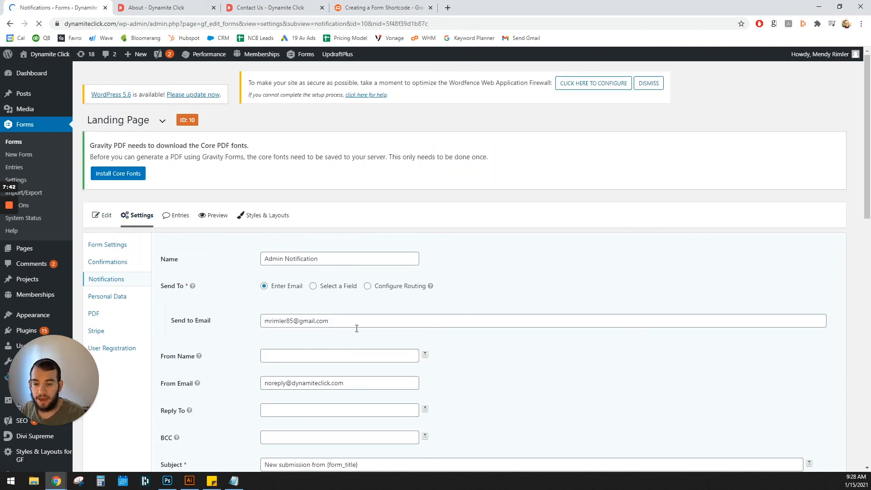
- Replace the notification's Send to Email address with two comma-separated sample email addresses and select the whole entry
scroll(356, 328, "down", 2)
left_click_drag(354, 248, 231, 262)
left_click_drag(350, 313, 251, 314)
left_click_drag(354, 250, 243, 270)
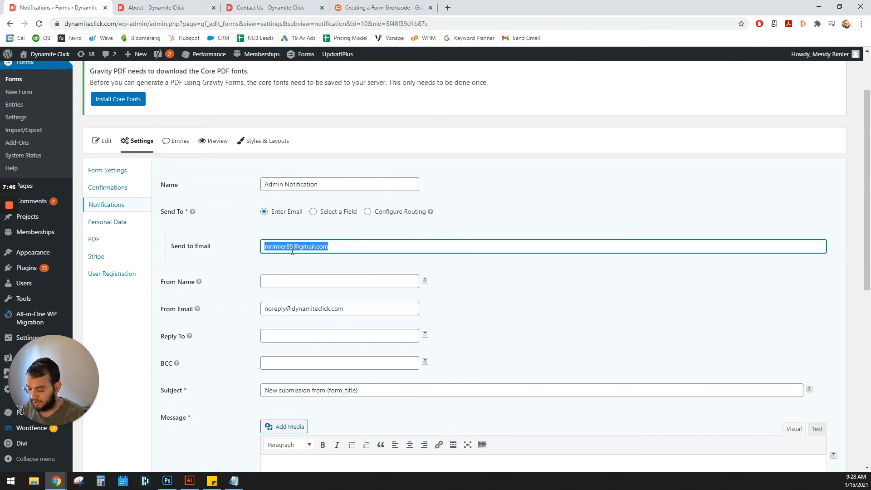
type("yourna")
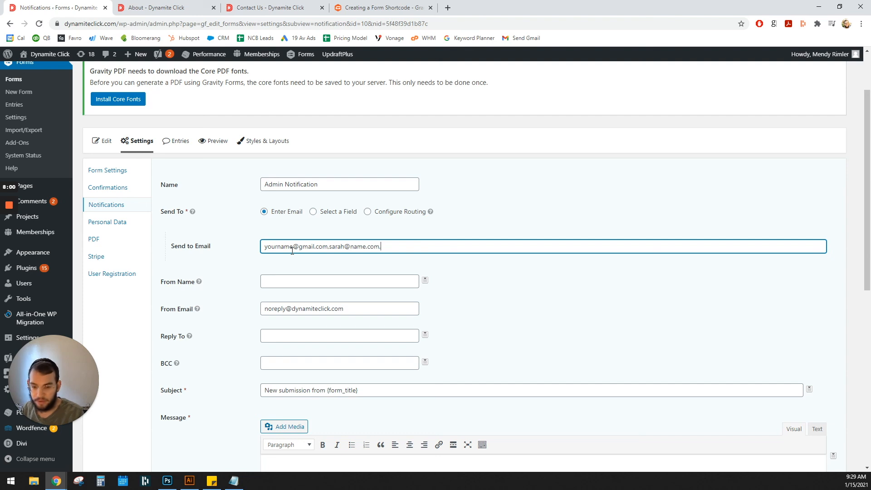
left_click_drag(450, 242, 266, 243)
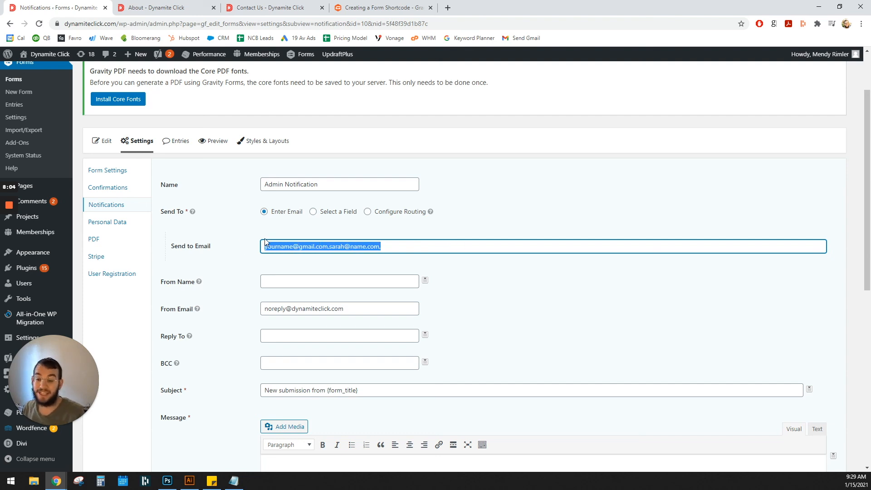